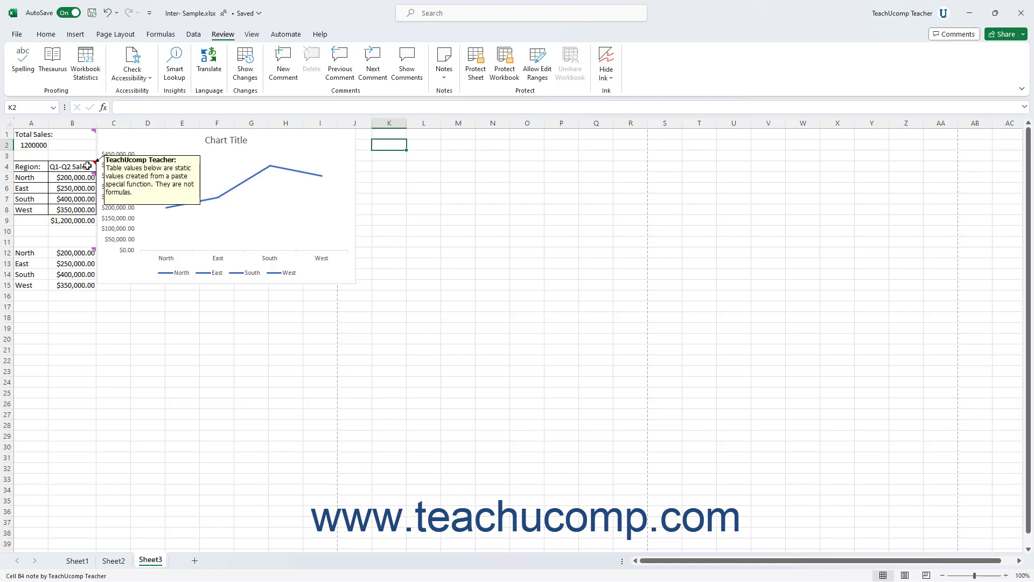
Examine the existing comments on cells B5, B12 and B1.
mouse_move(82, 177)
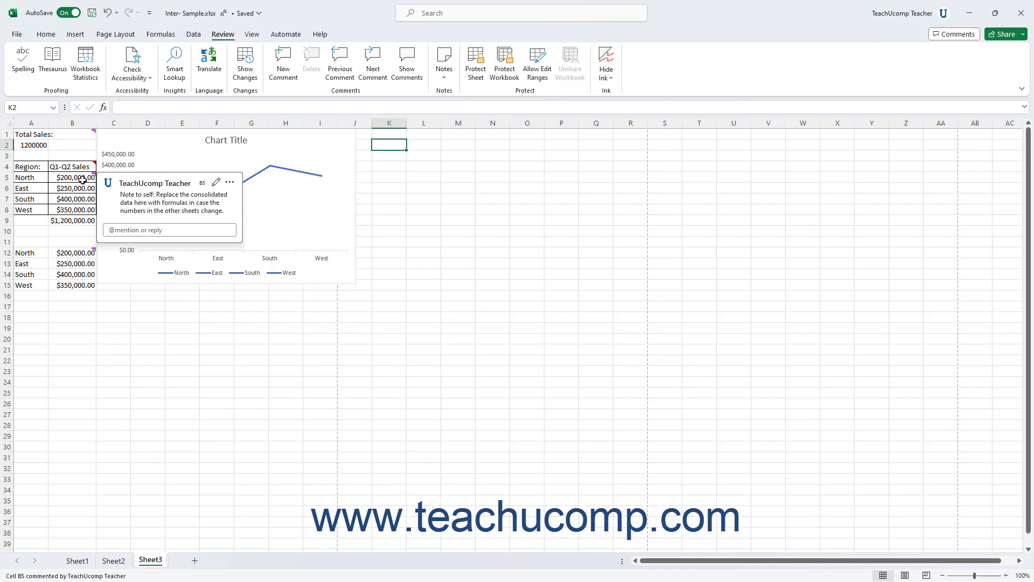
mouse_move(83, 253)
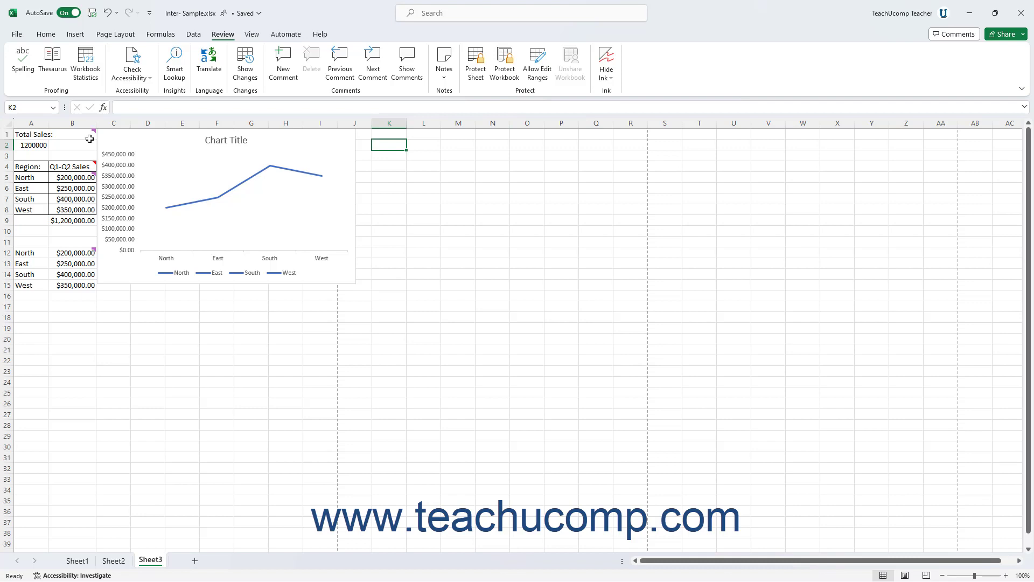
mouse_move(88, 134)
Add the comment "Should I change the chart type?" to cell A16 and post it.
left_click(31, 295)
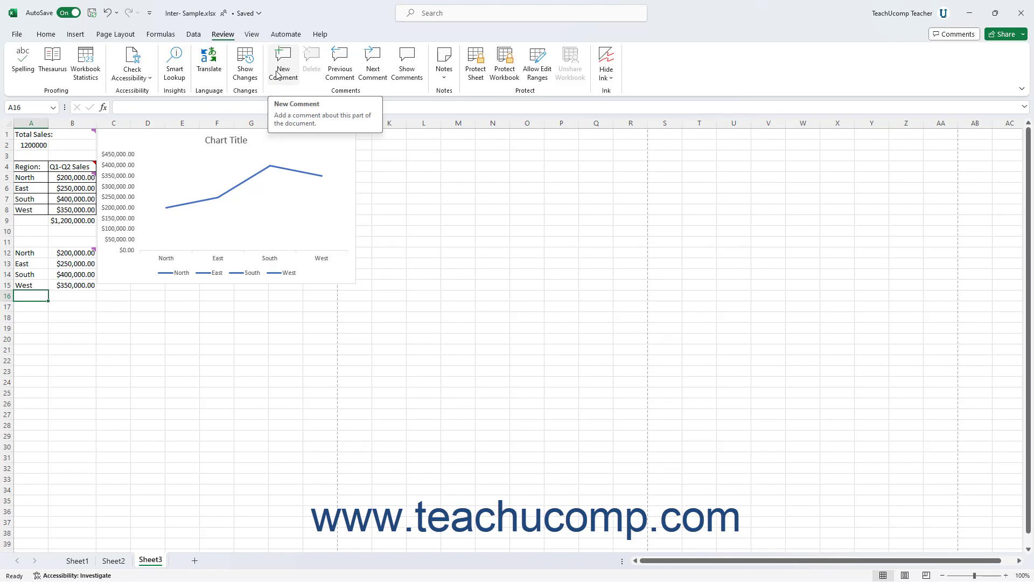
right_click(33, 295)
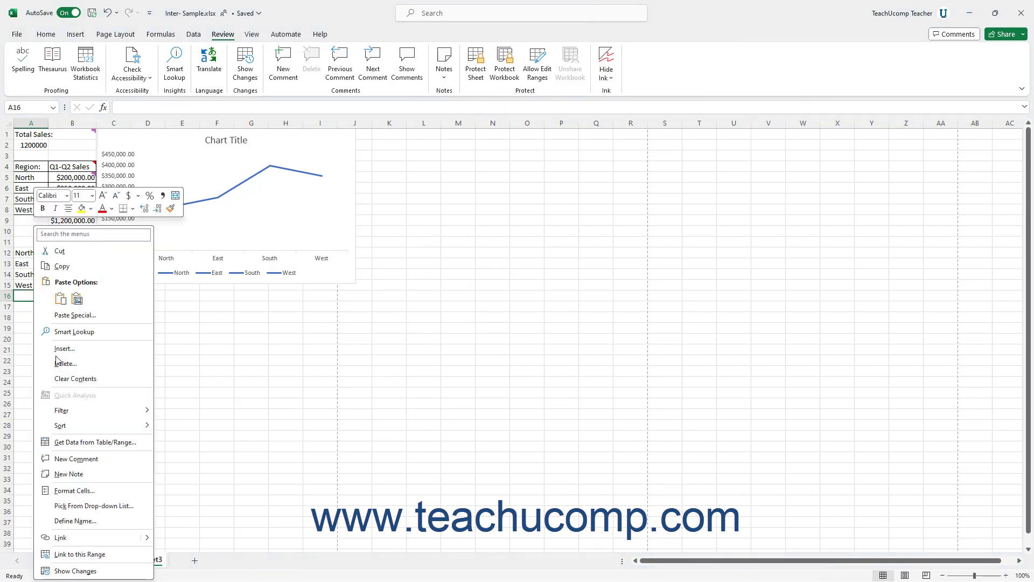
left_click(78, 459)
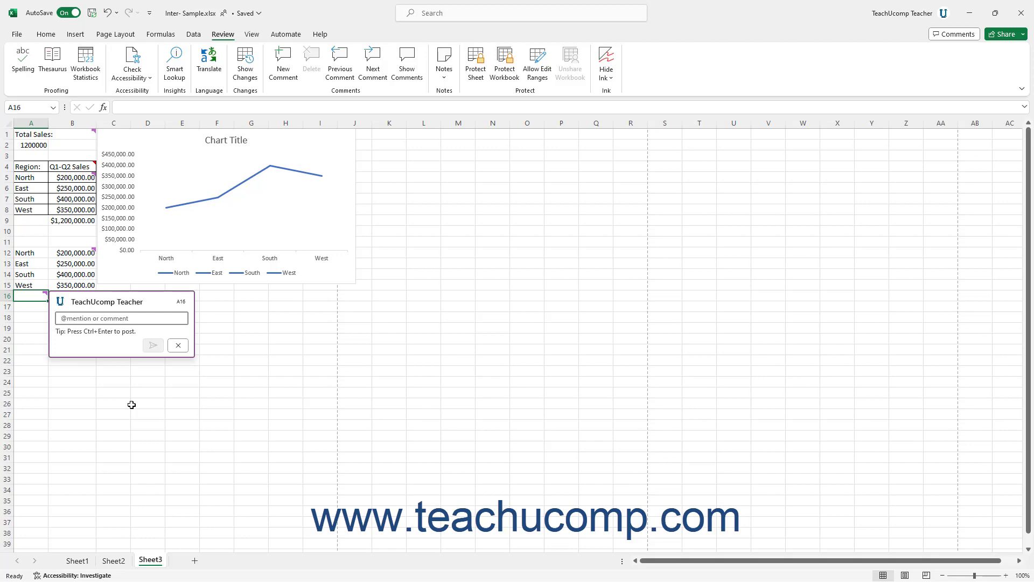
type("Sh")
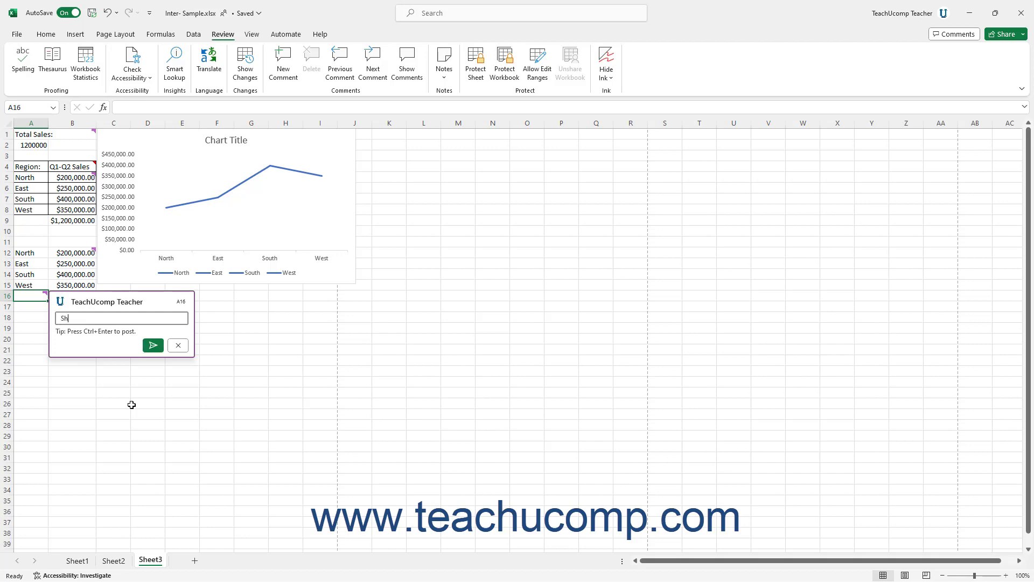
type("ould I c hange the chart type?")
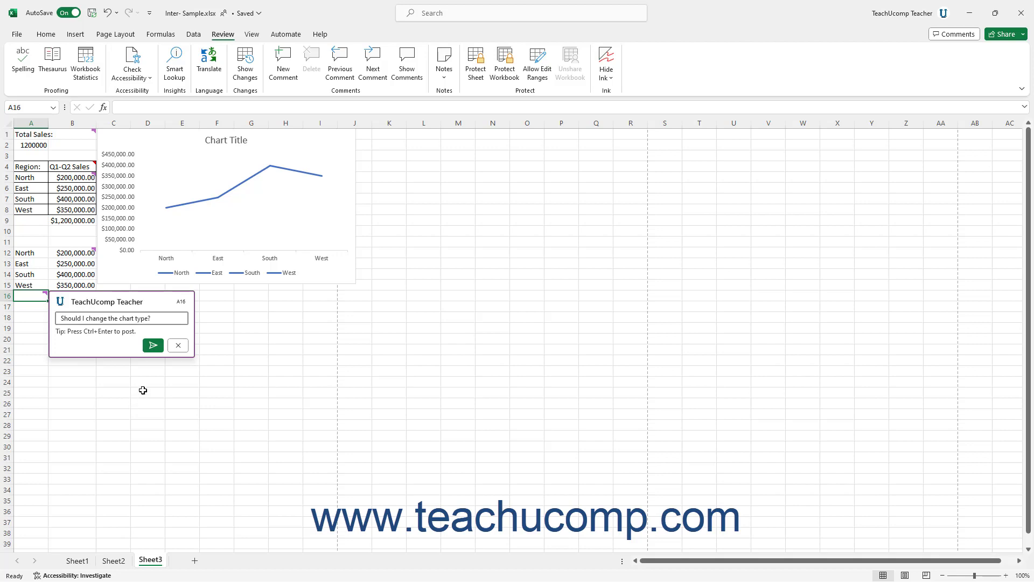
left_click(154, 348)
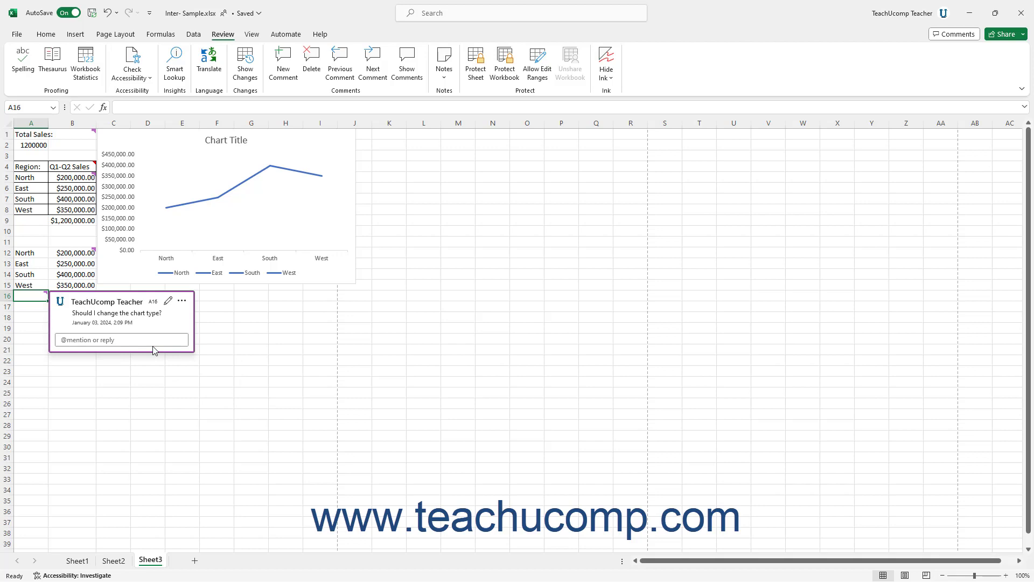
Add a note to cell K2 reading "This is an old note." and view it once finished.
left_click(380, 147)
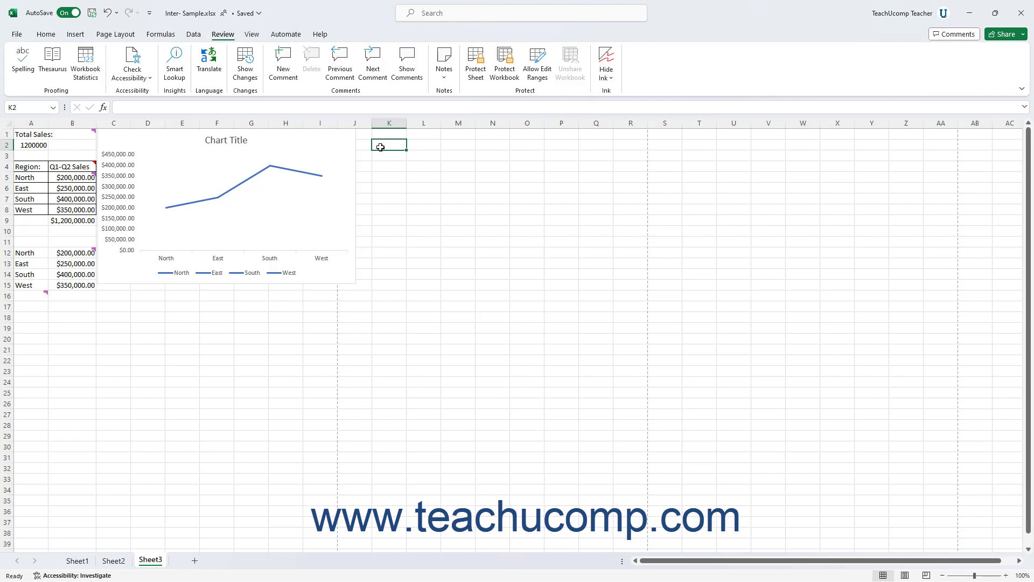
left_click(444, 75)
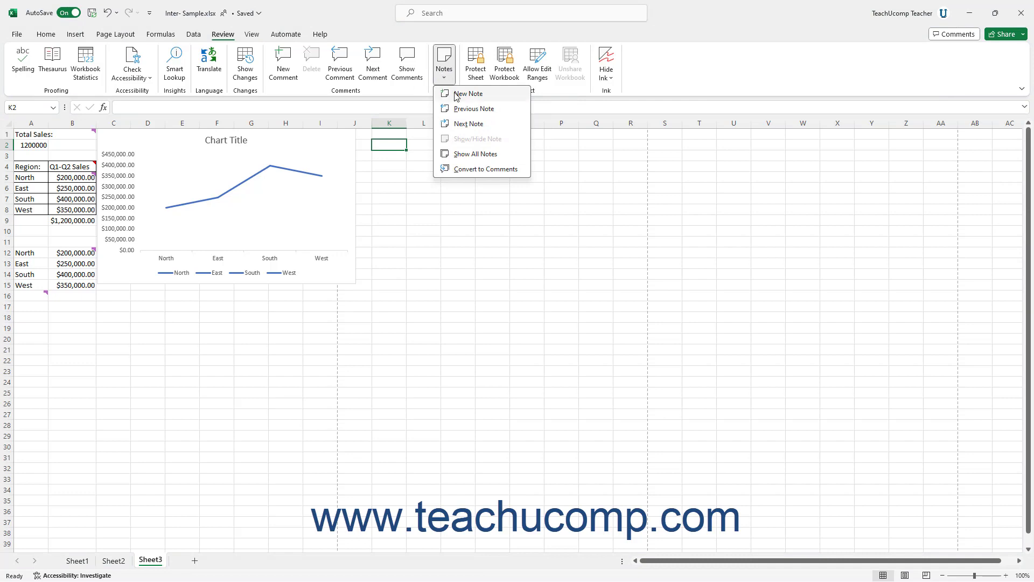
left_click(457, 95)
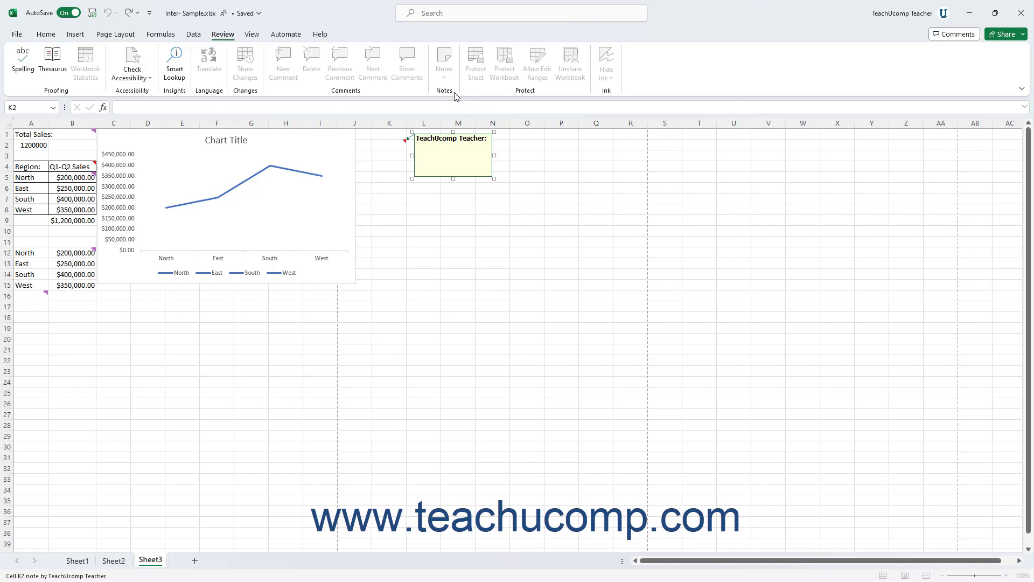
type("This is an old note.")
left_click(529, 146)
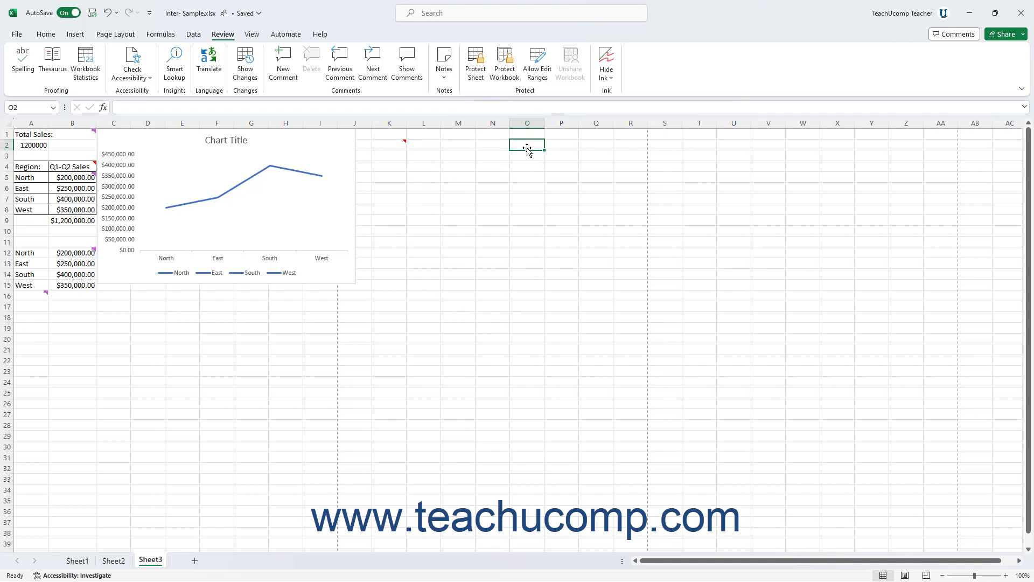
mouse_move(394, 143)
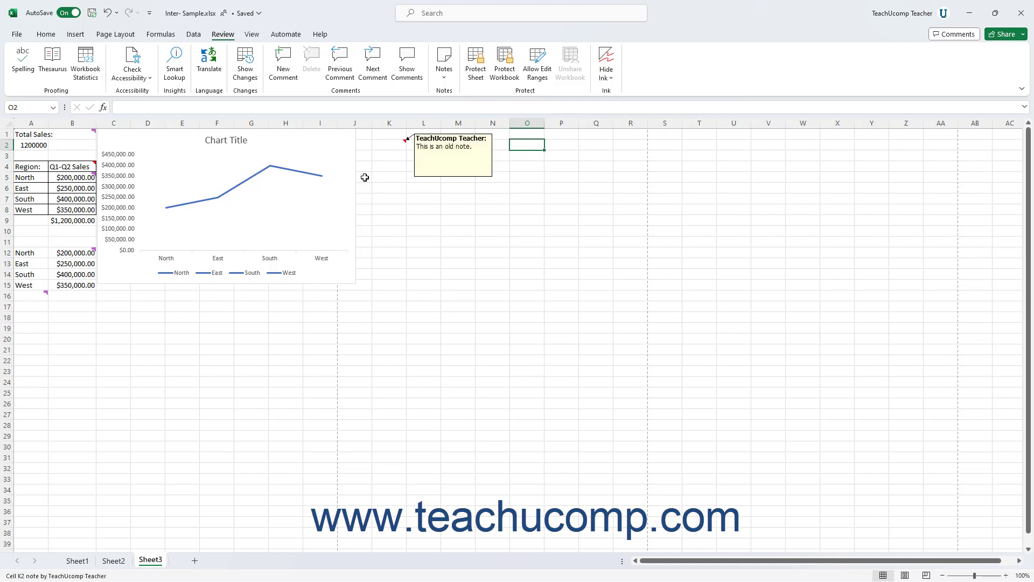
mouse_move(41, 297)
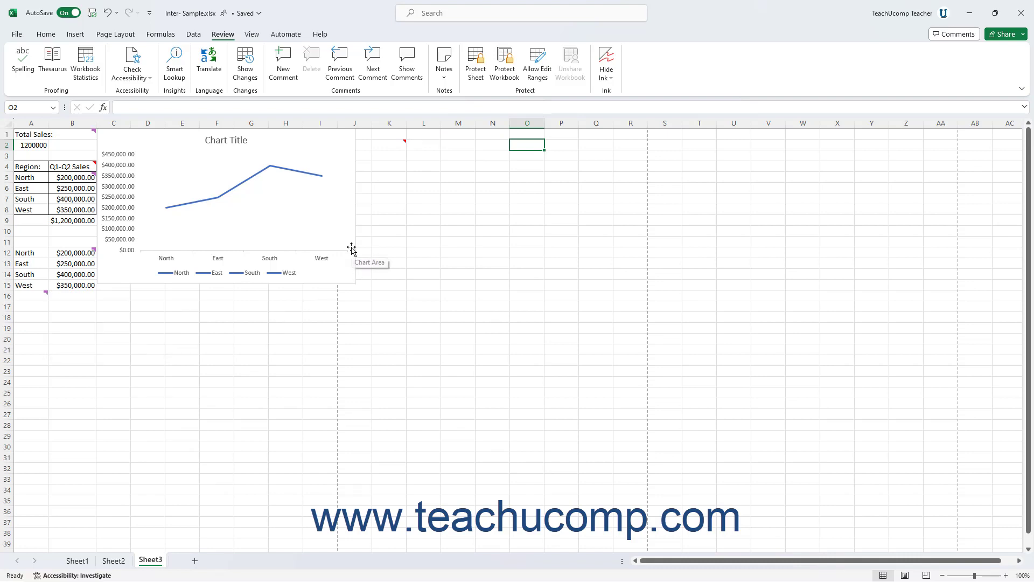
Post the reply "Willdo" in the comment thread on cell B12.
mouse_move(71, 252)
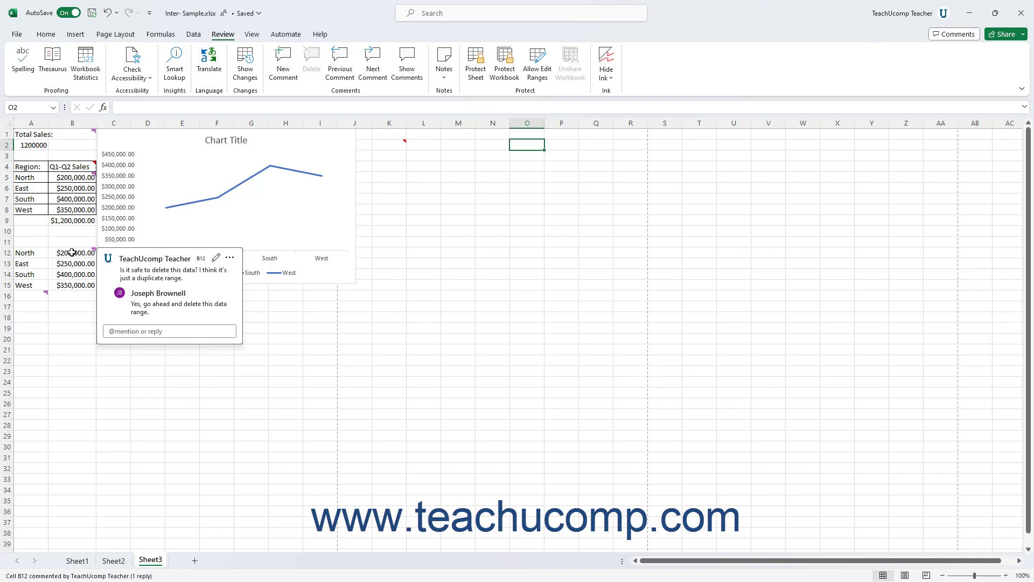
left_click(146, 331)
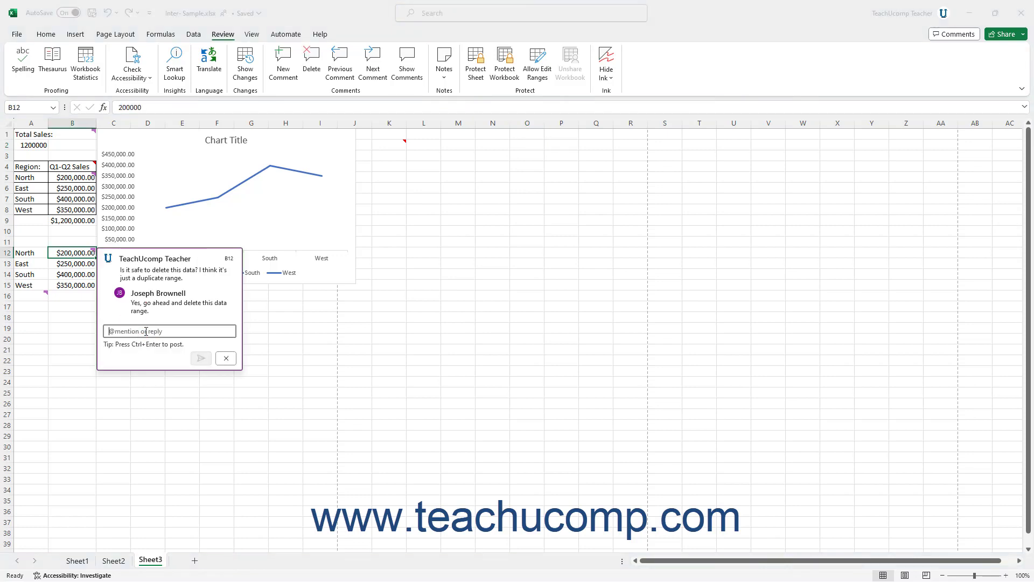
type("Will")
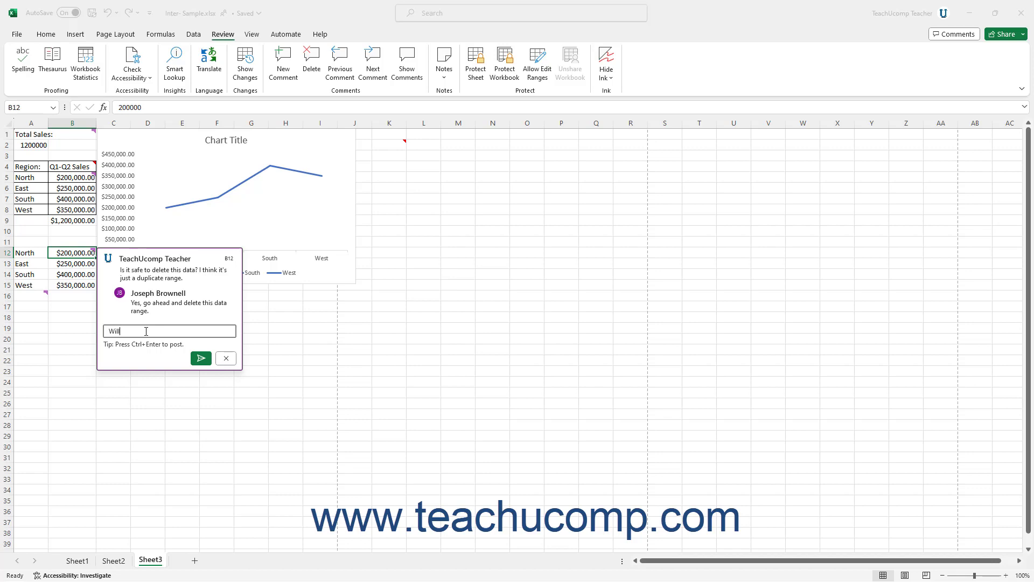
type("do")
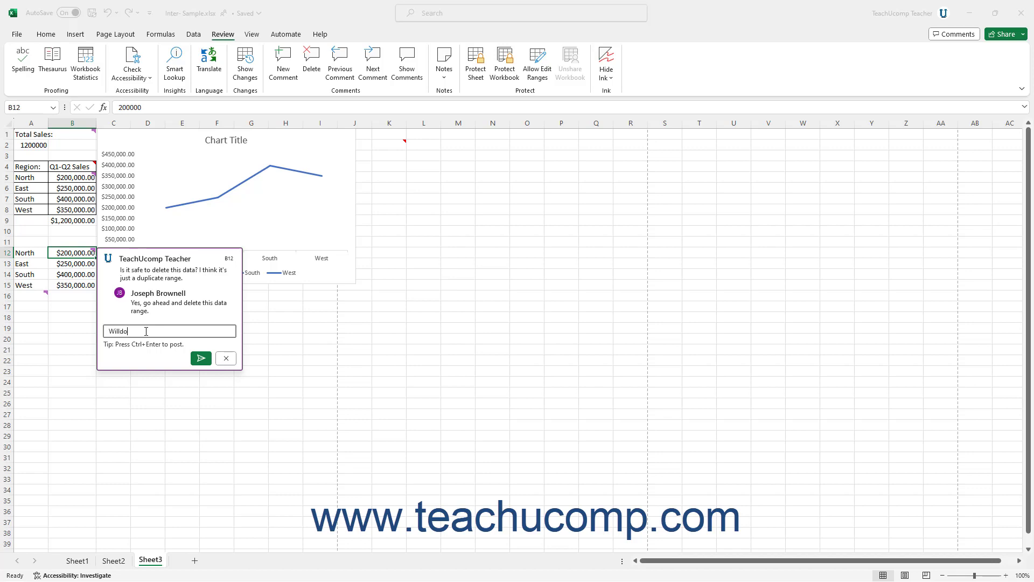
left_click(200, 360)
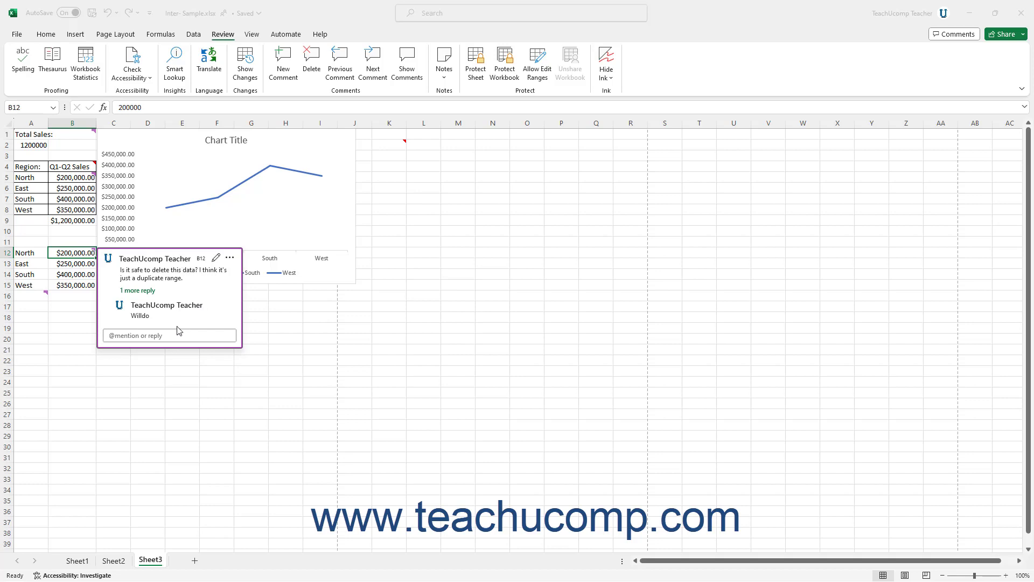
left_click(85, 284)
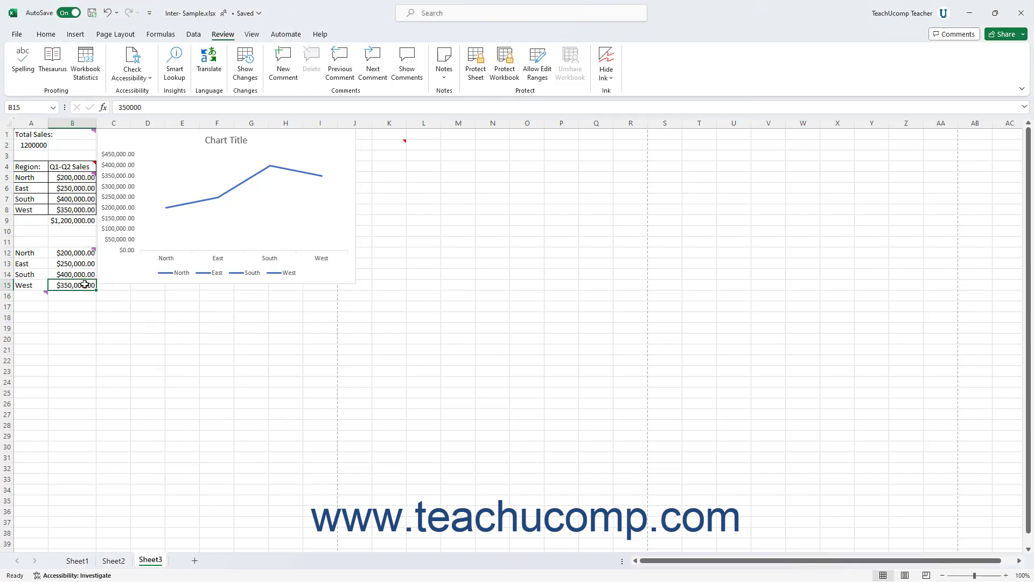
Change the latest reply in cell B12's comment thread to "Will do!" and post the edit.
mouse_move(91, 253)
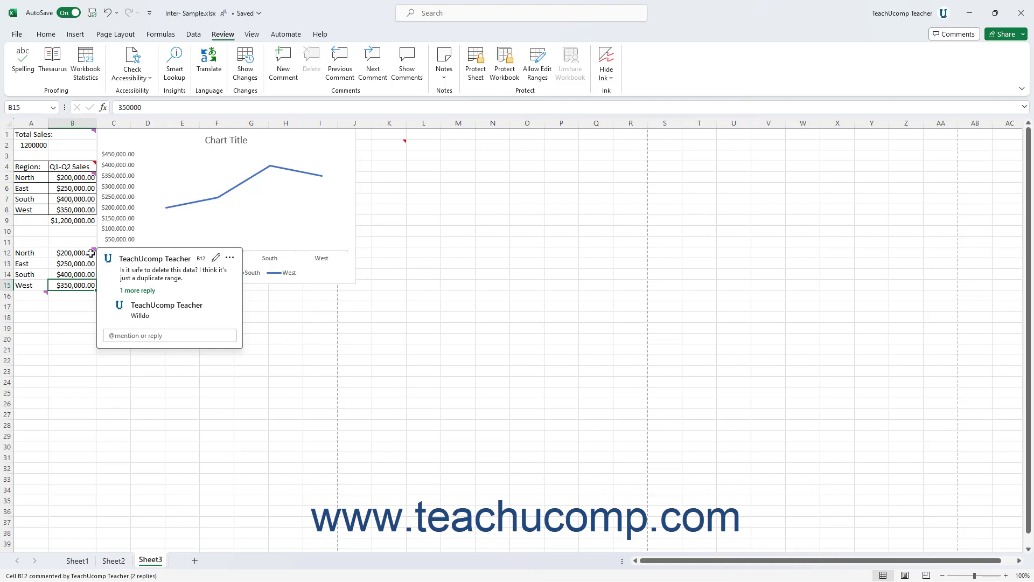
left_click(91, 253)
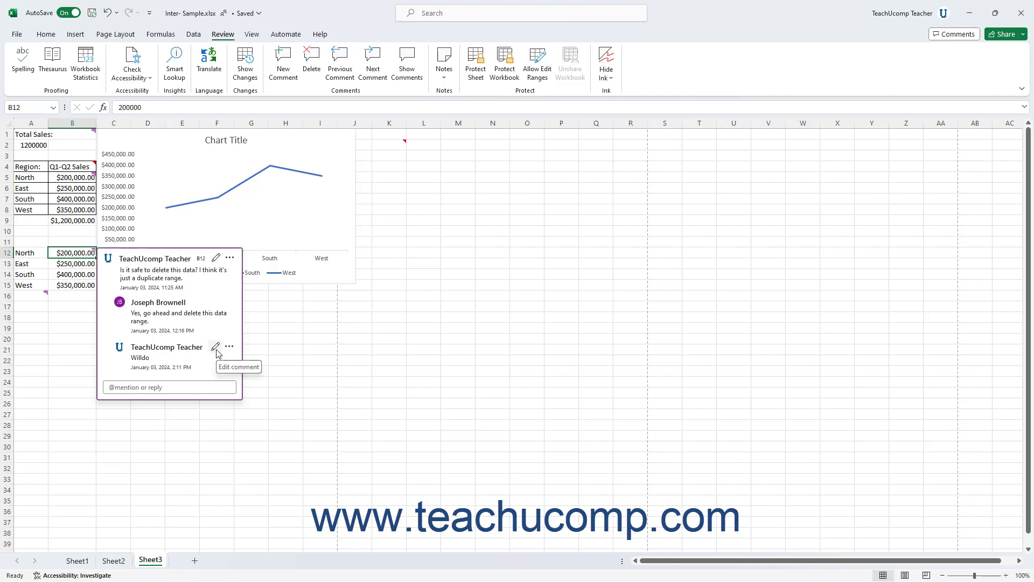
left_click(216, 348)
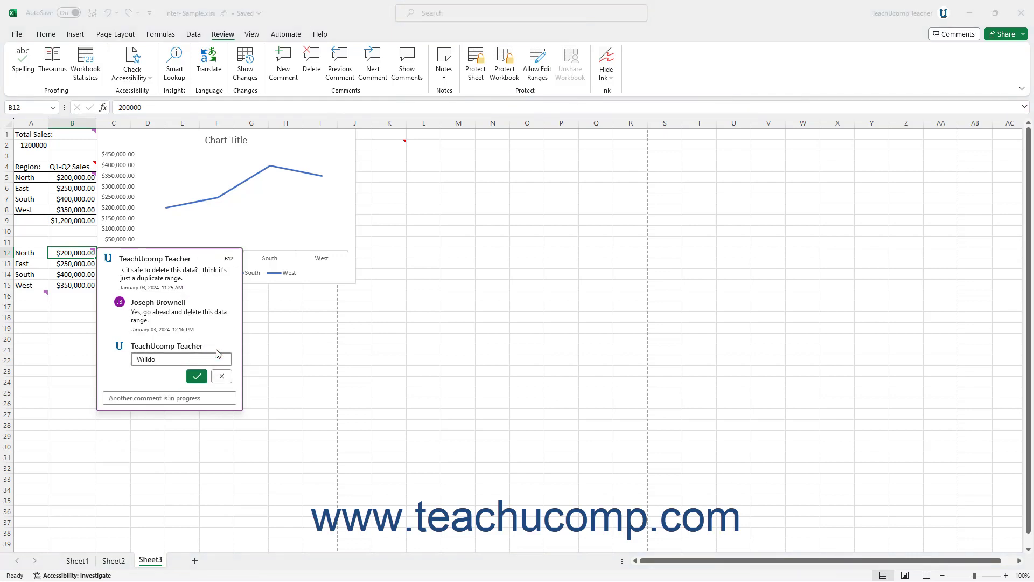
left_click(149, 358)
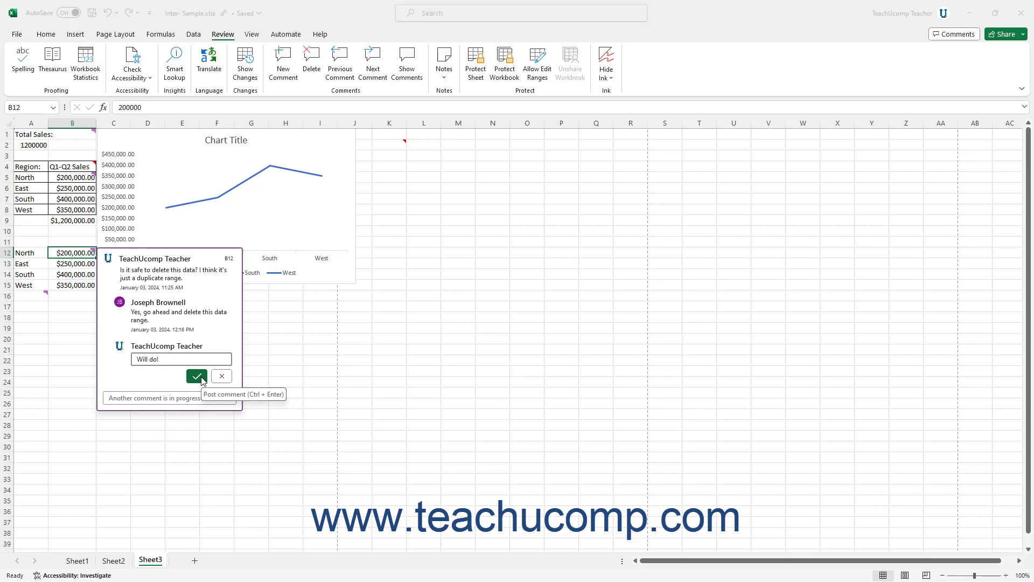
left_click(198, 376)
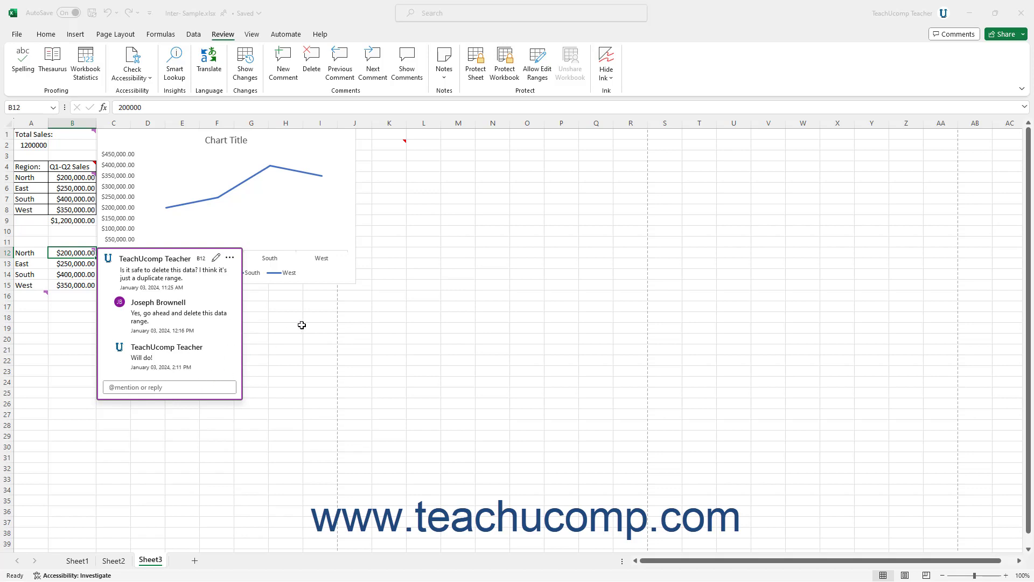
Add the sentence "Convert this to a threaded comment." to the end of the note on cell K2.
left_click(389, 144)
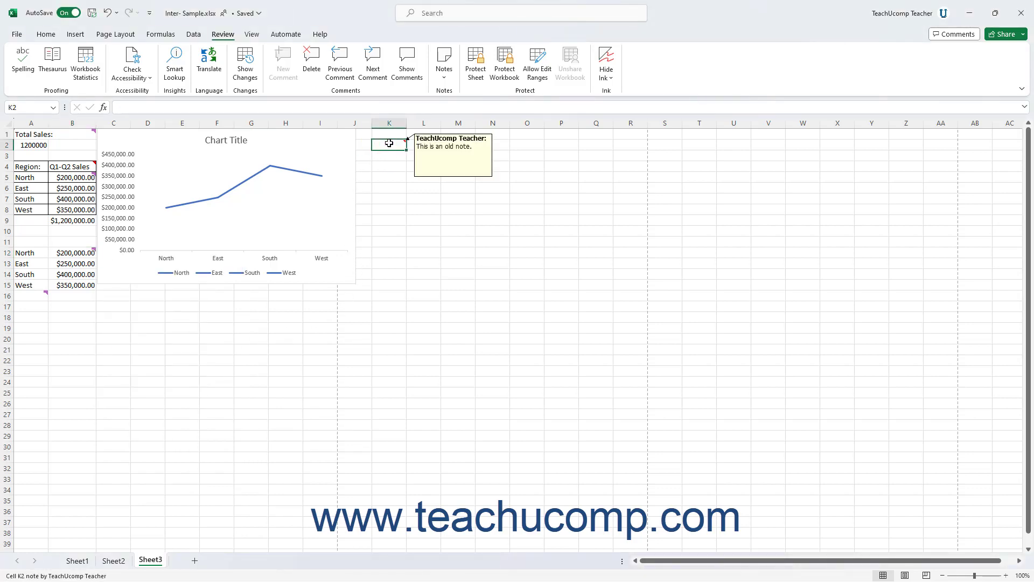
left_click(445, 81)
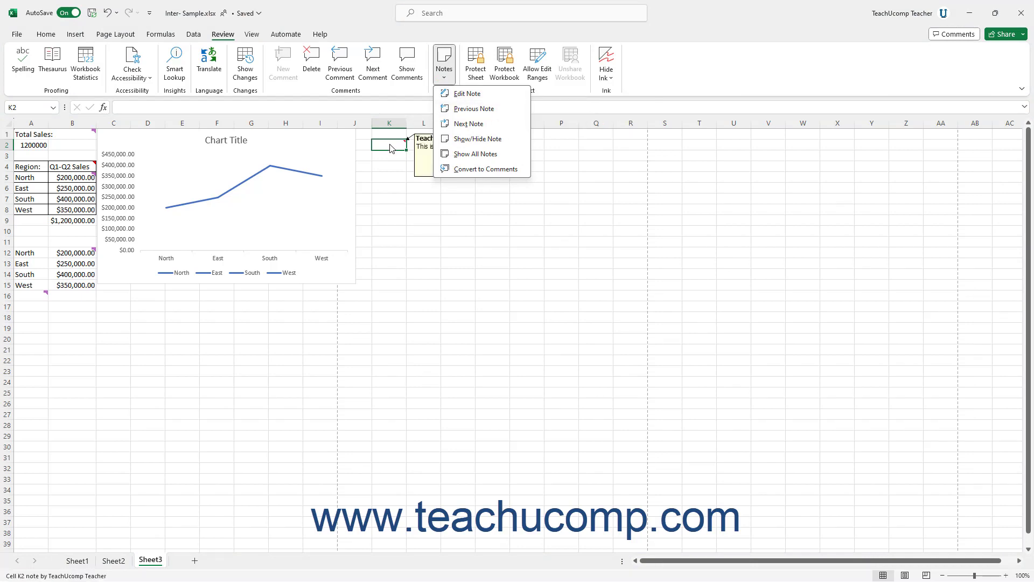
right_click(391, 149)
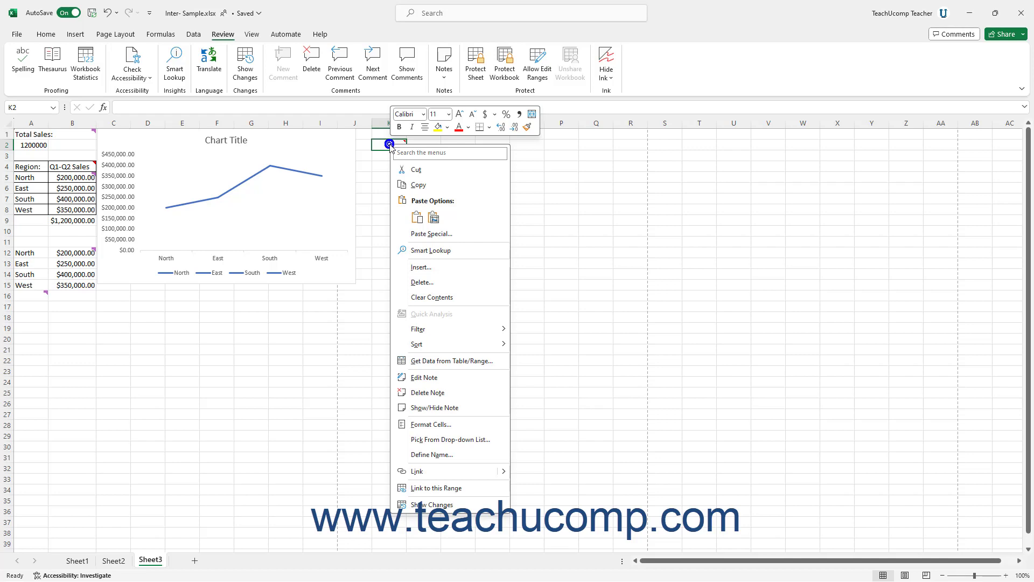
left_click(424, 378)
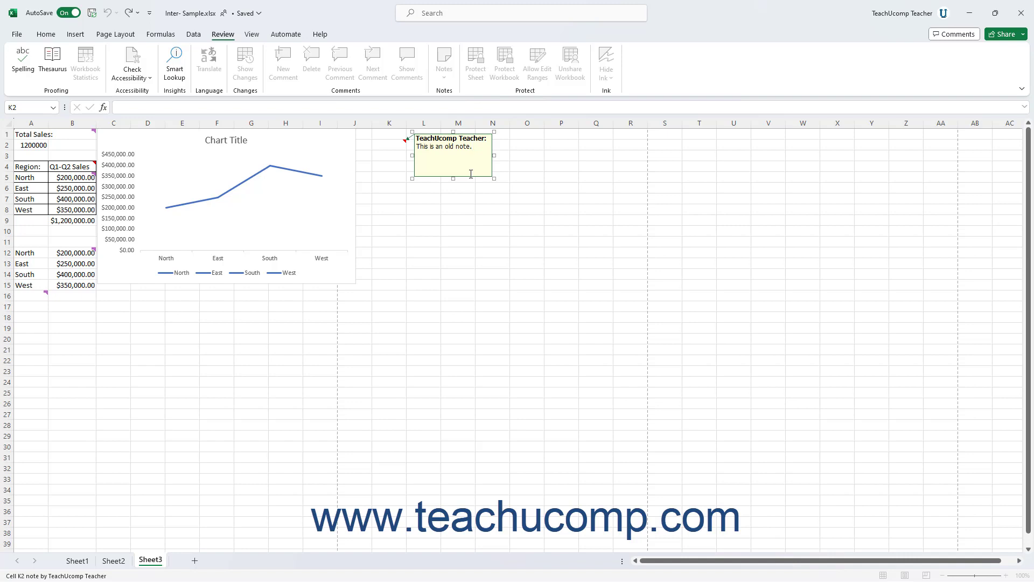
type("Convert this to a threaded comment.")
left_click(515, 146)
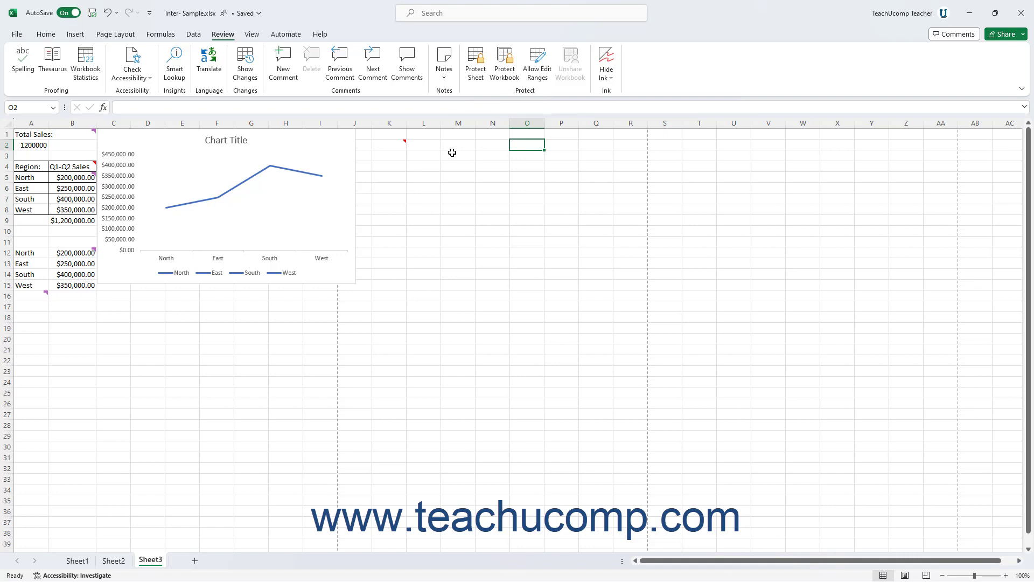
Delete the note on cell K2 and the comment on cell A16.
left_click(390, 146)
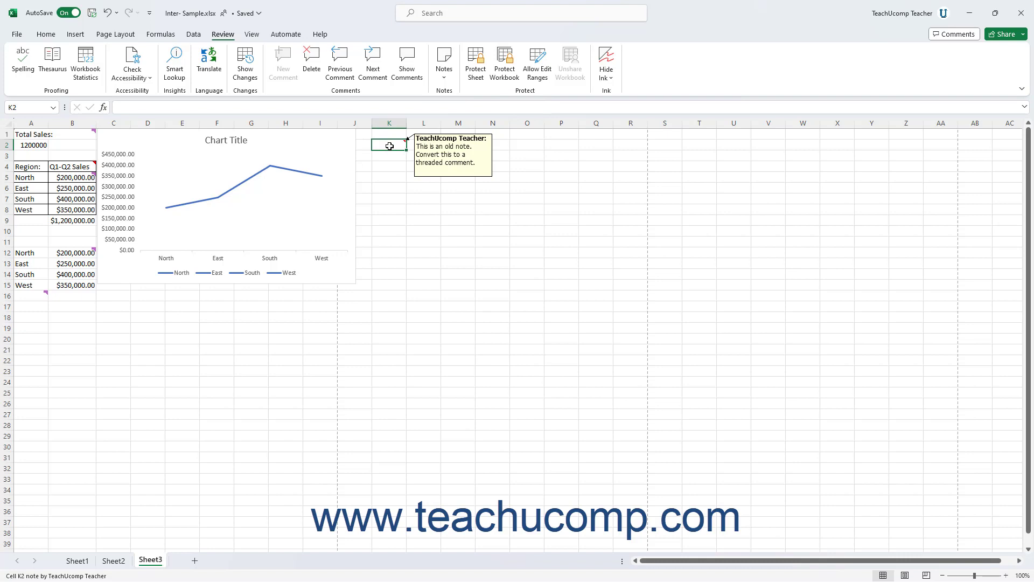
left_click(318, 75)
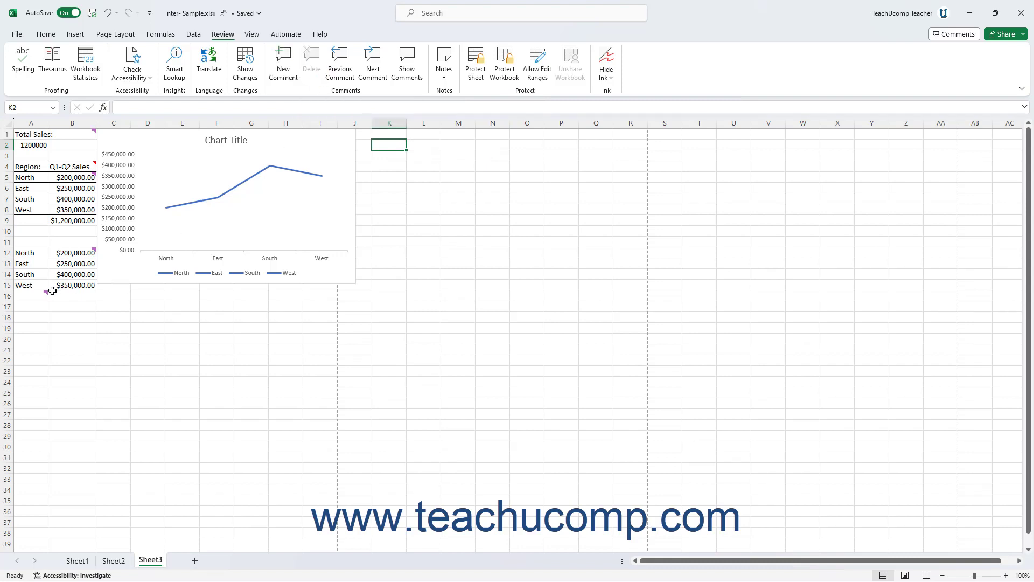
left_click(38, 298)
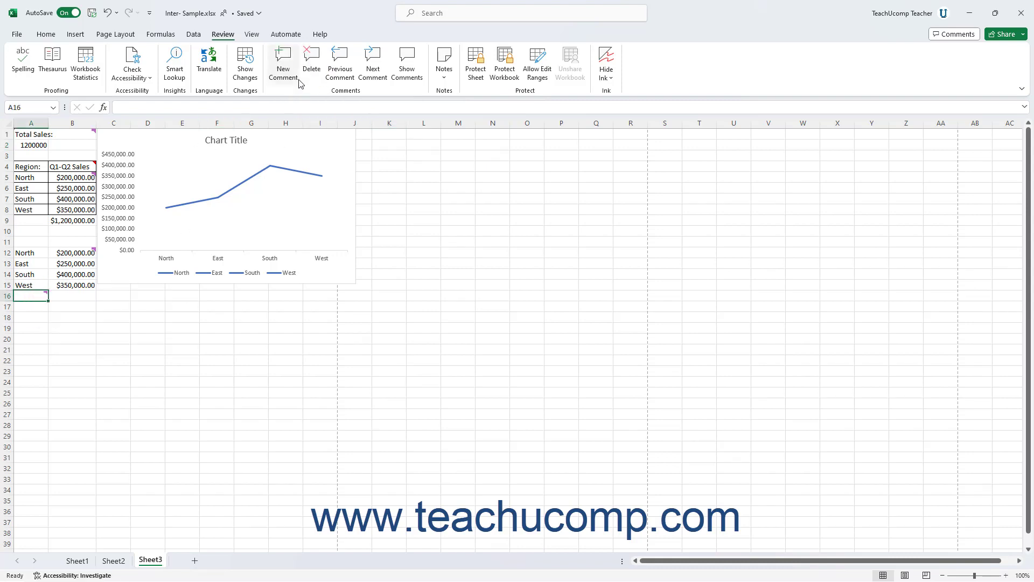
left_click(312, 67)
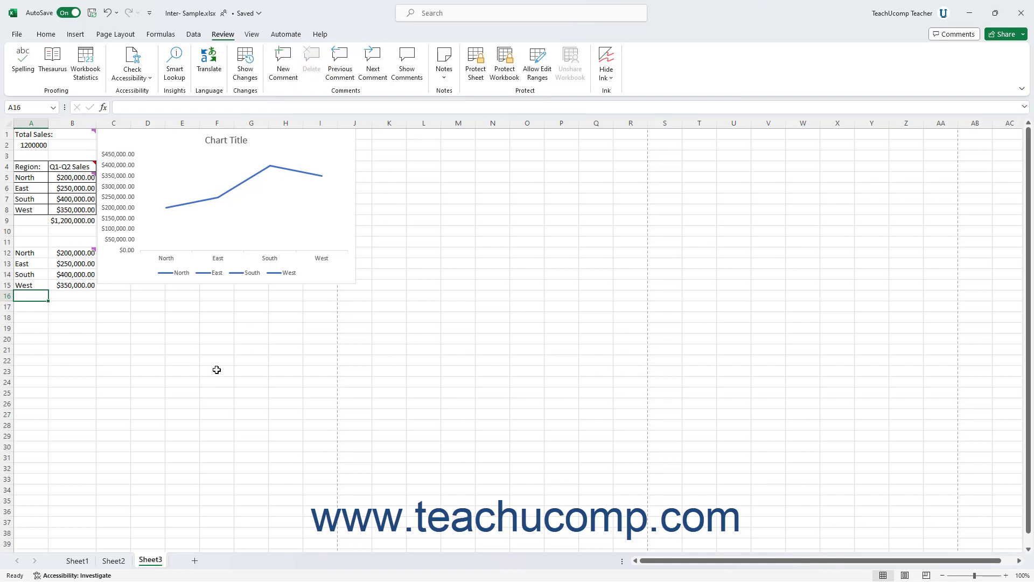
Delete the latest reply, "Will do!", from the comment thread on cell B12.
left_click(81, 253)
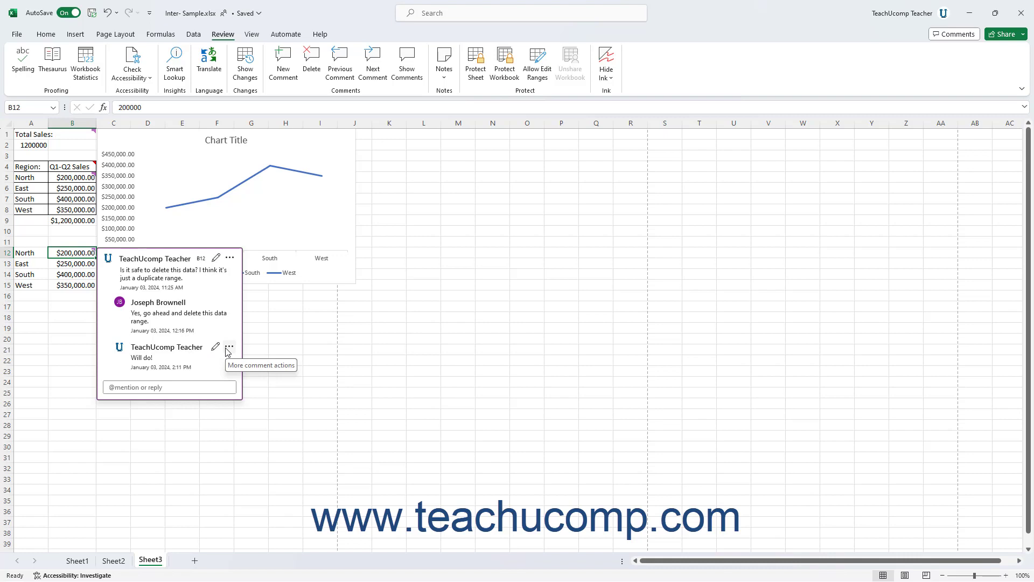
left_click(227, 348)
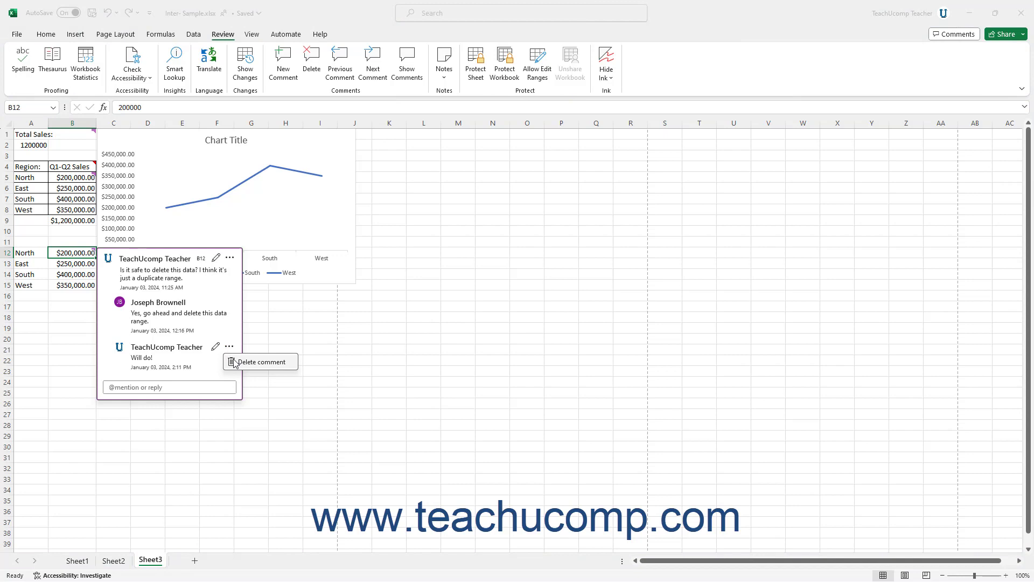
left_click(234, 362)
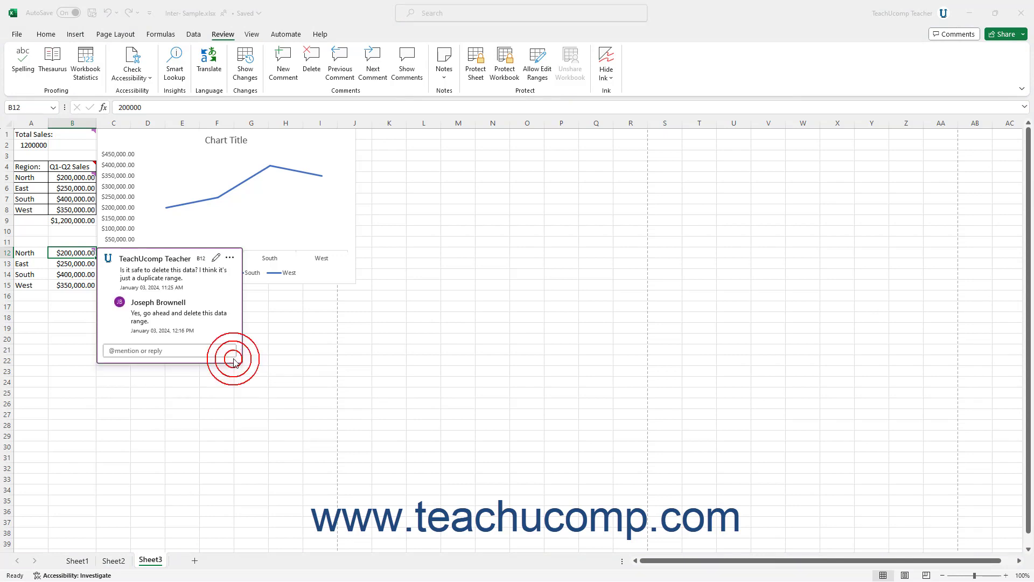
Clear only the contents of the duplicate data range A12:B15.
left_click(55, 276)
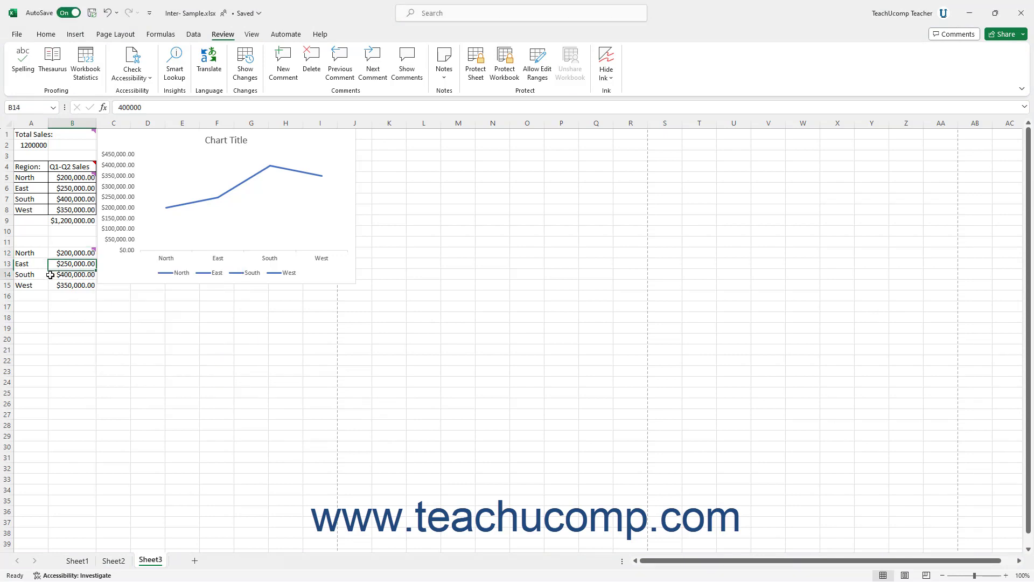
left_click_drag(37, 254, 79, 290)
left_click(46, 33)
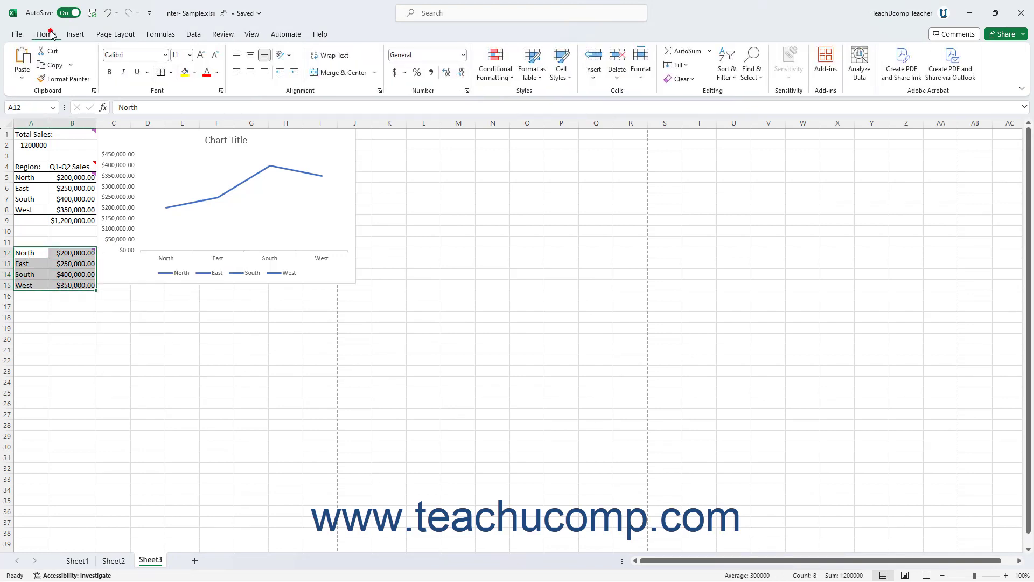
left_click(682, 79)
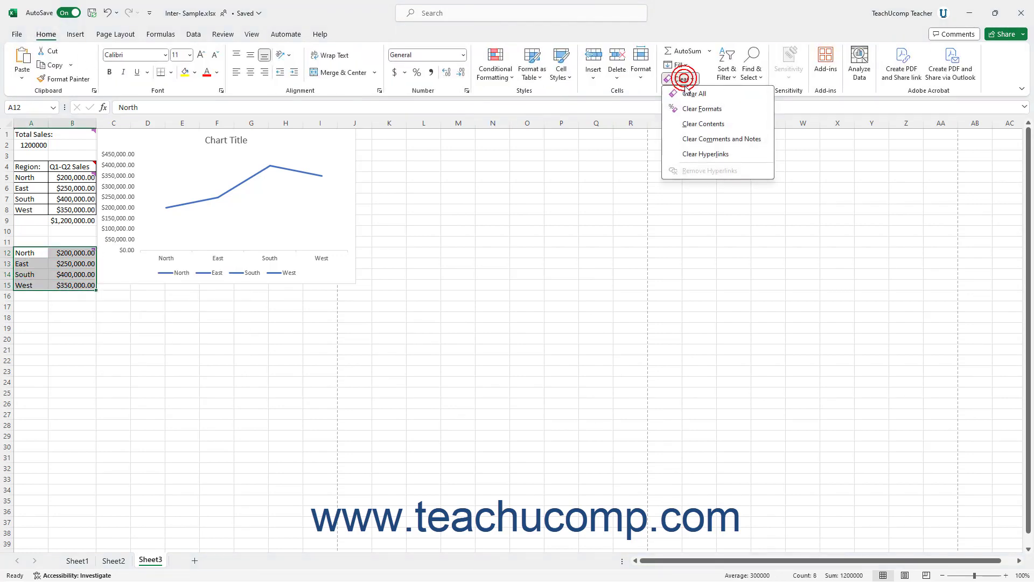
left_click(700, 121)
Resolve the comment thread on cell B12 and view the resolved thread at its cell.
left_click(74, 254)
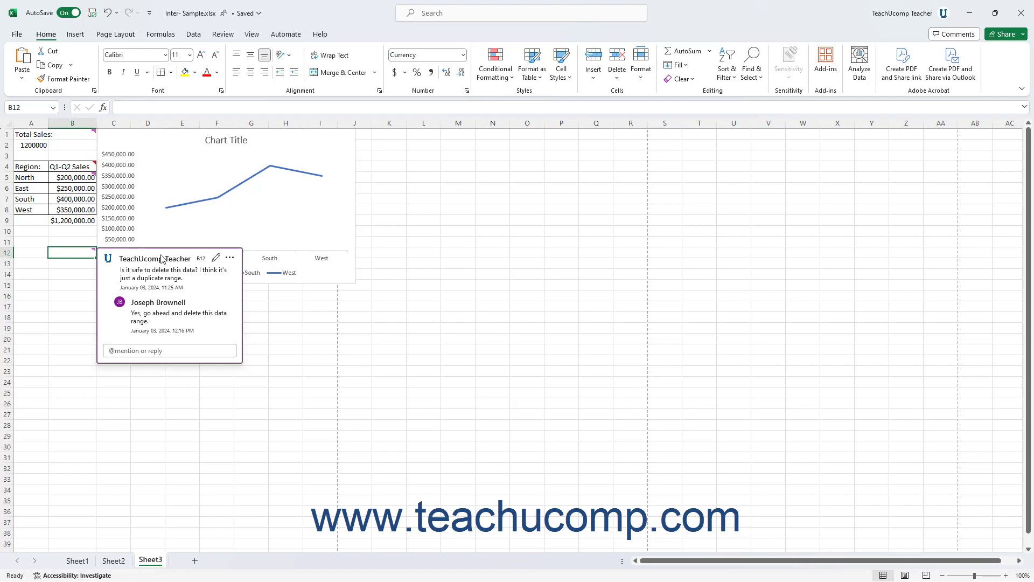
left_click(231, 258)
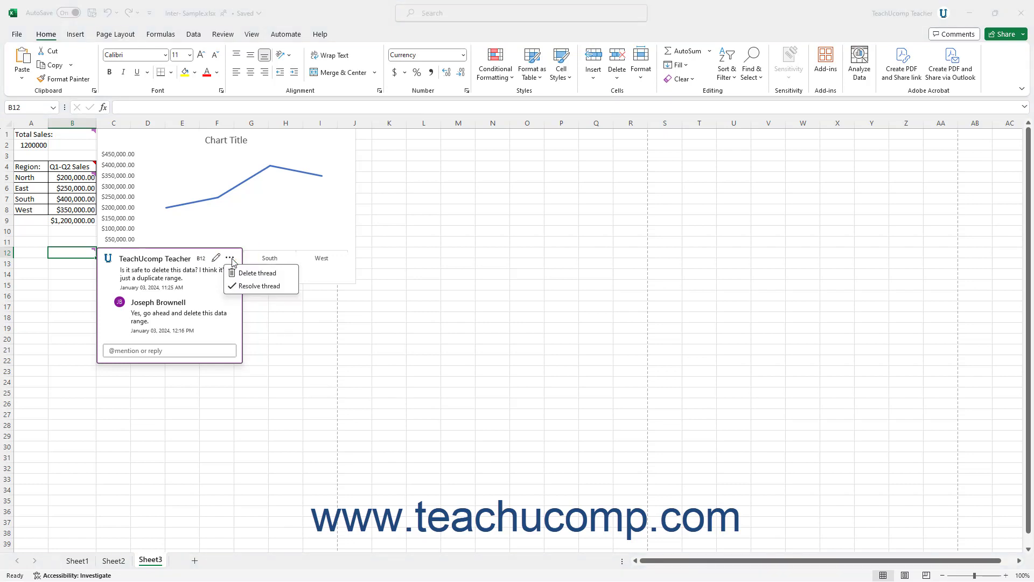
left_click(243, 287)
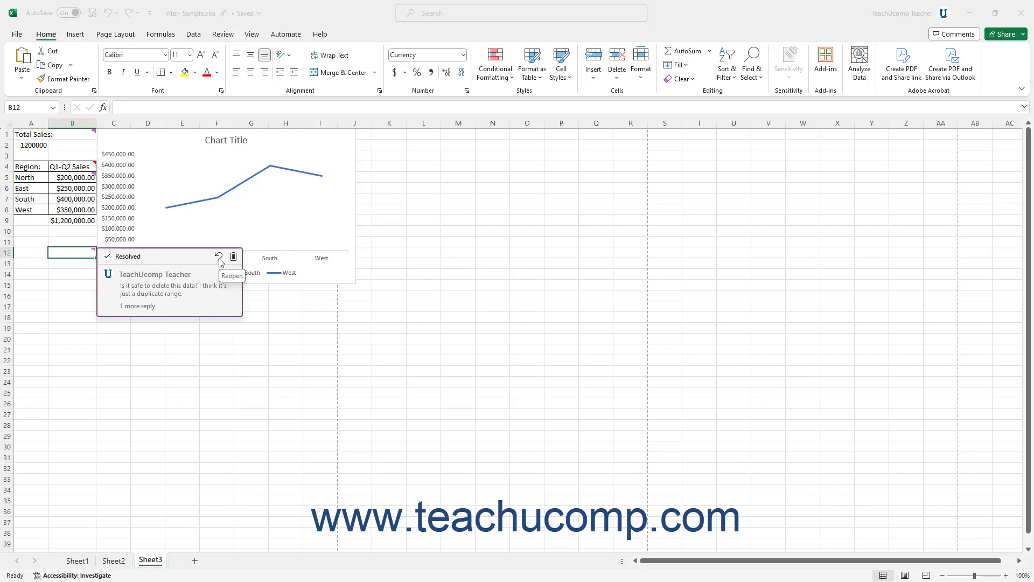
left_click(76, 255)
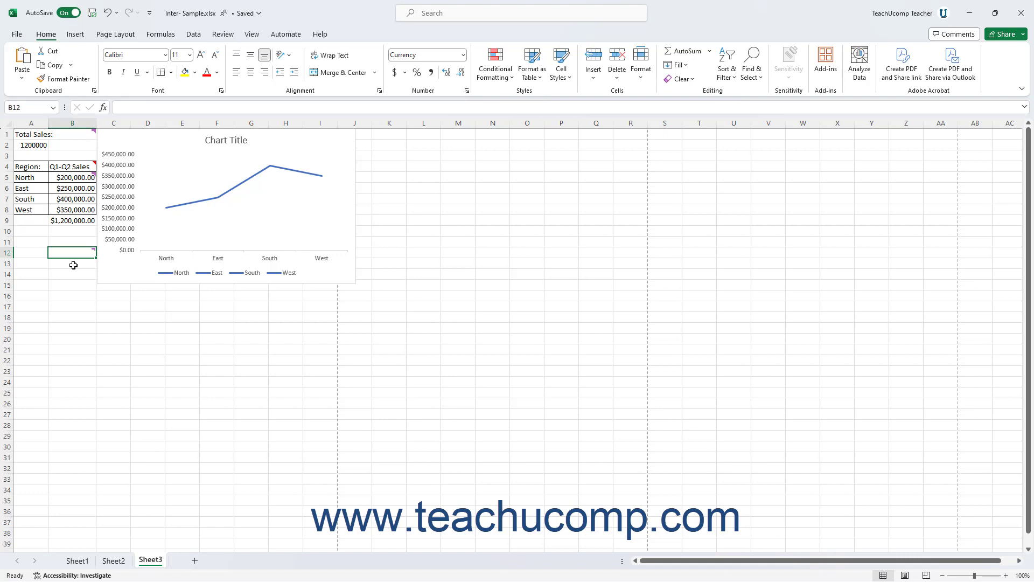
mouse_move(68, 253)
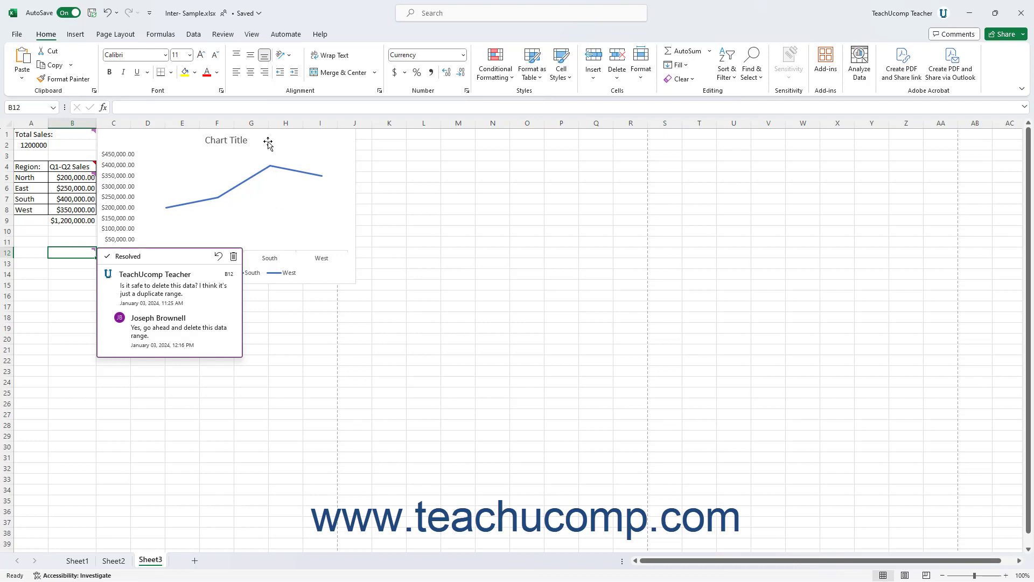
Jump from cell B12 to the previous comment, and return with the next comment command.
left_click(230, 36)
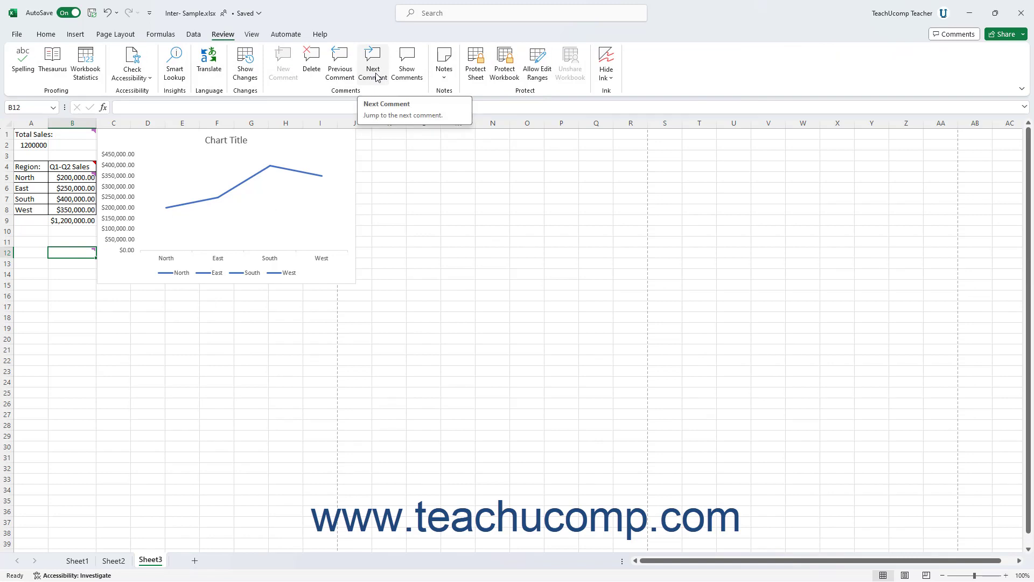
left_click(341, 73)
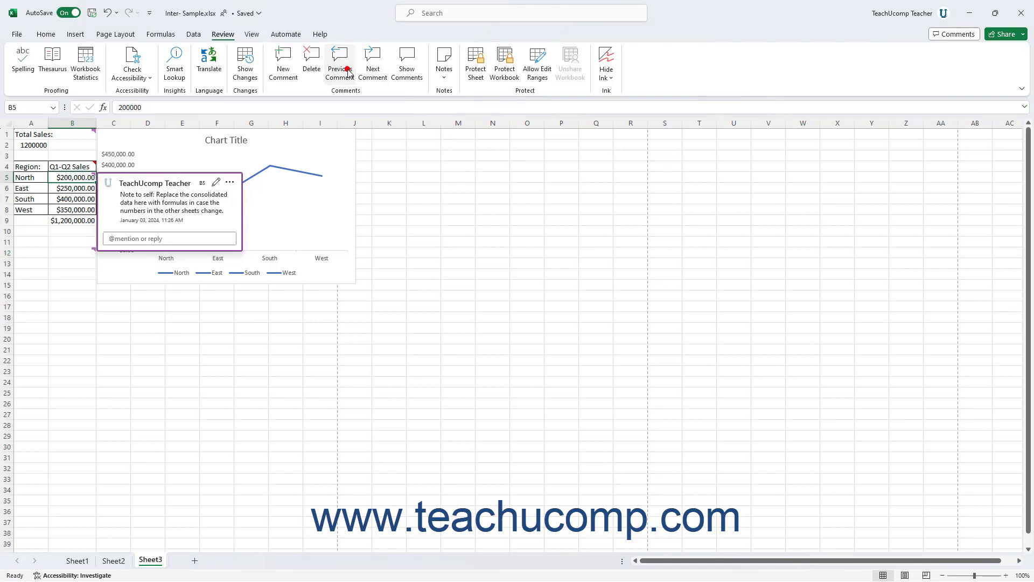
left_click(371, 71)
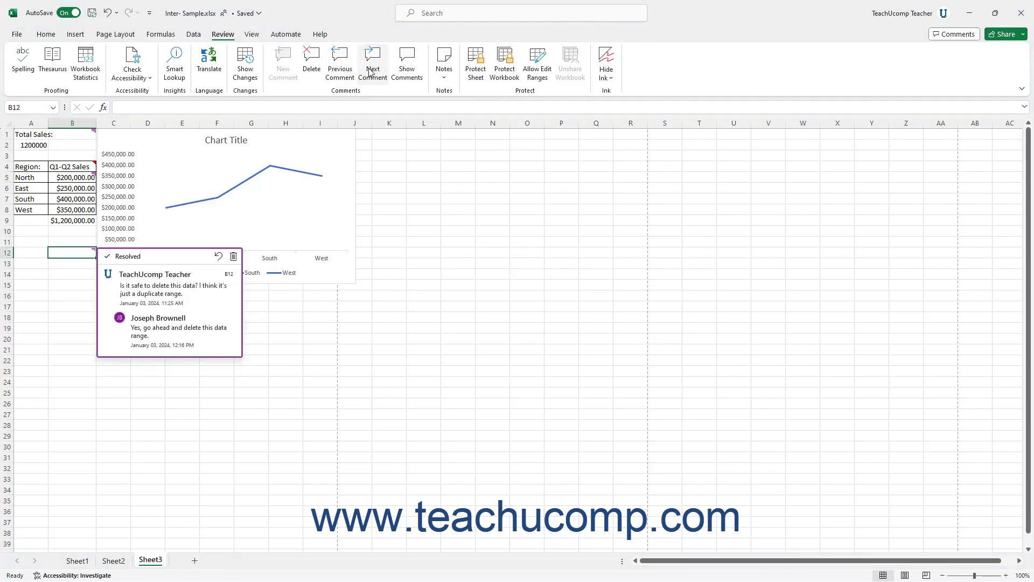
Jump to the next note, continuing the review from the beginning of the workbook, and leave it by selecting cell A15.
left_click(444, 67)
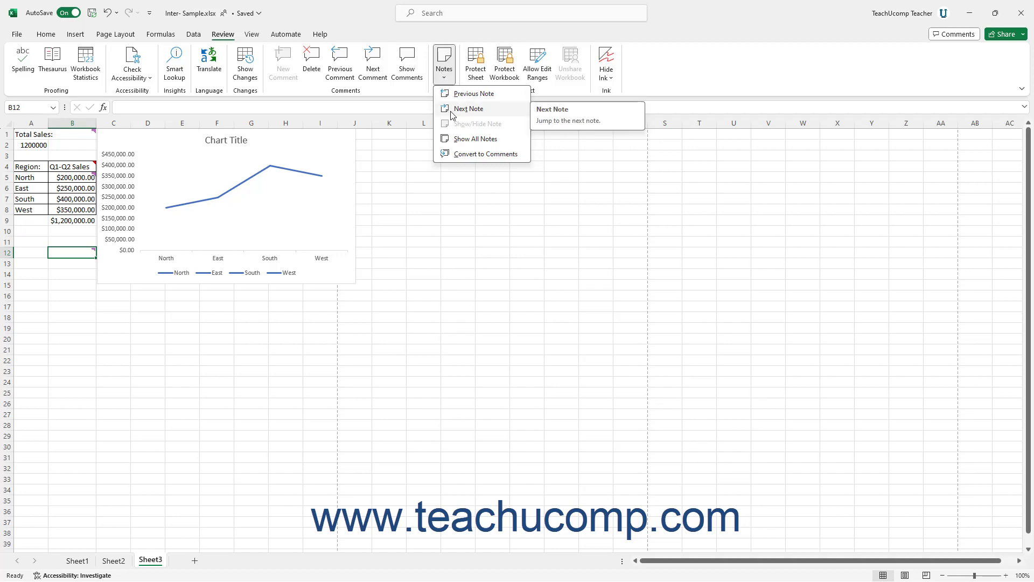
left_click(467, 108)
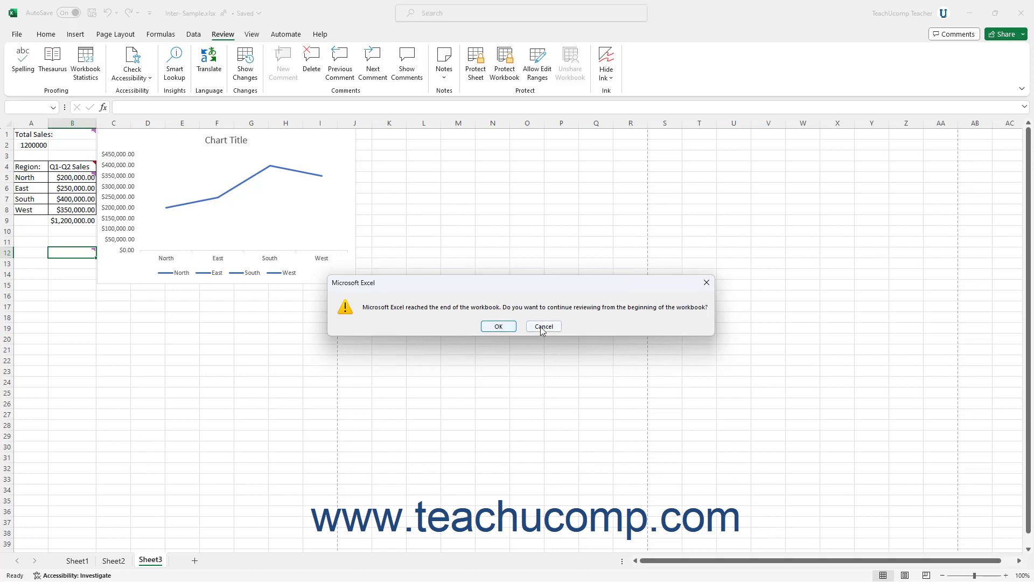
left_click(512, 327)
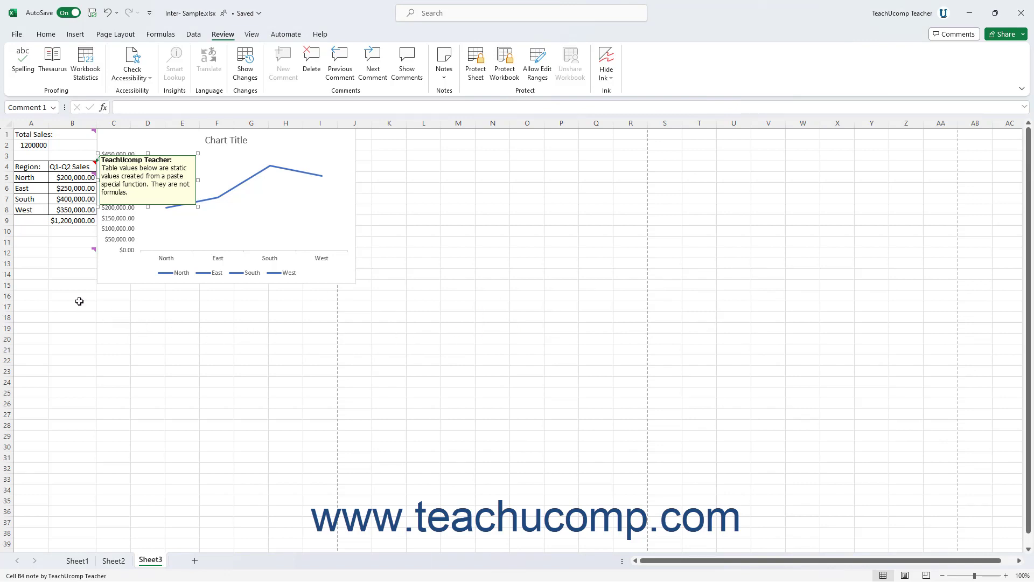
left_click(30, 285)
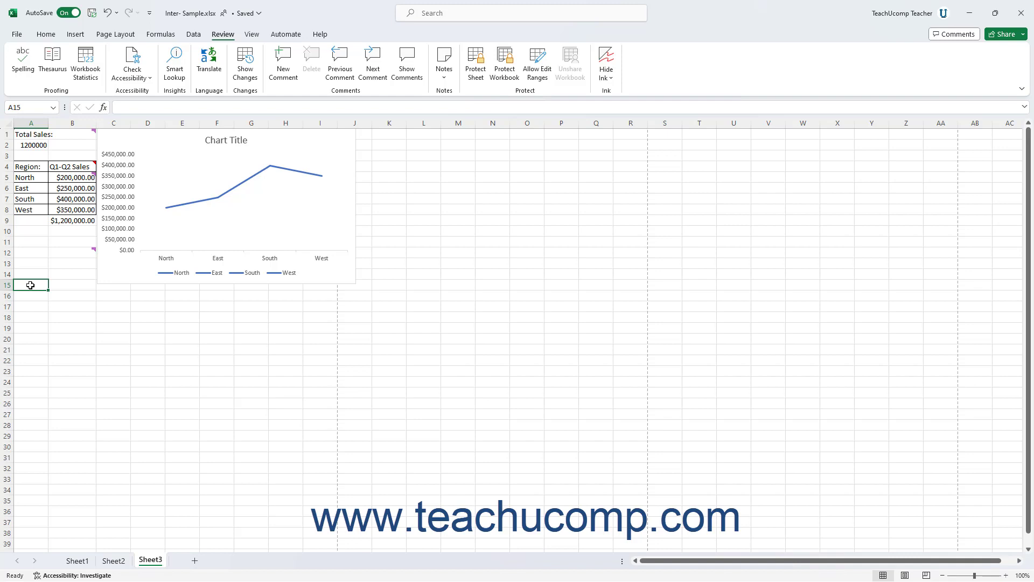
Display the note on cell B4 persistently and hide it again.
mouse_move(81, 163)
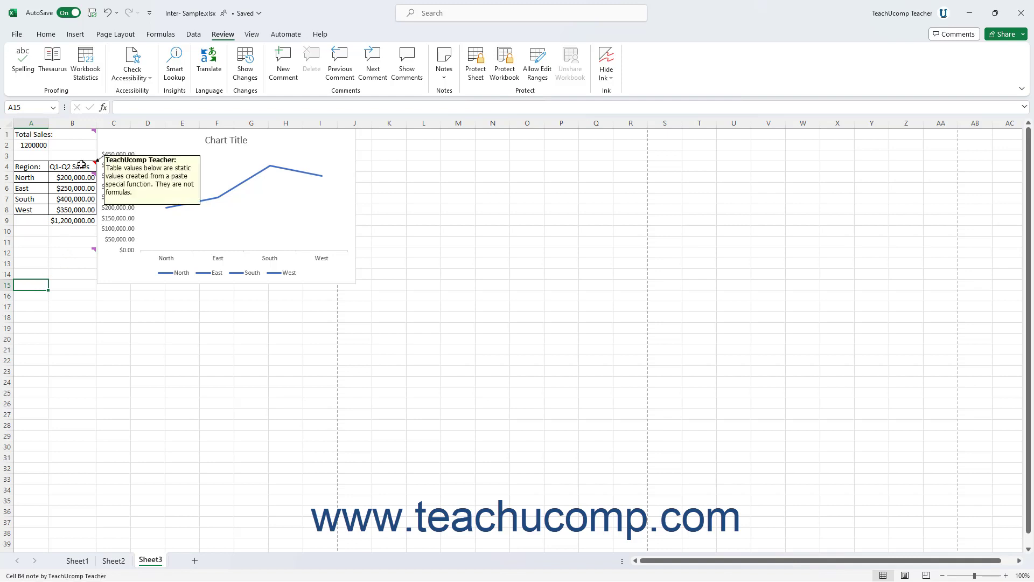
left_click(81, 163)
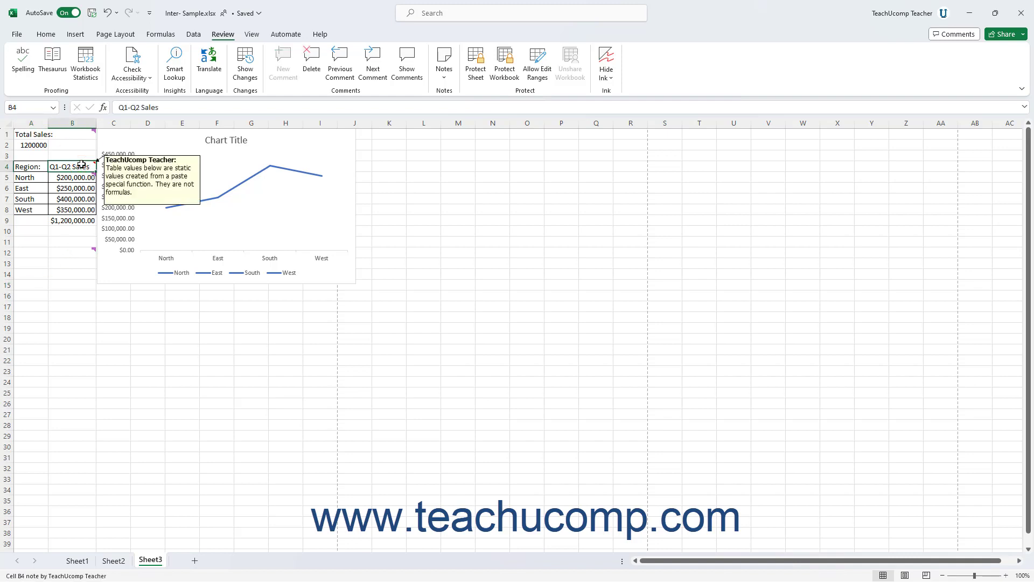
left_click(440, 74)
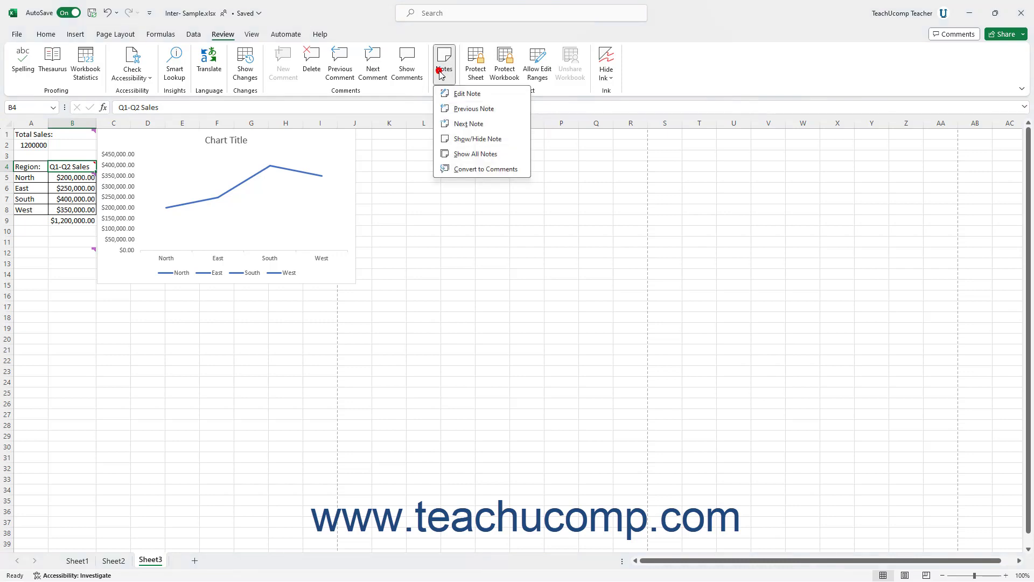
left_click(469, 141)
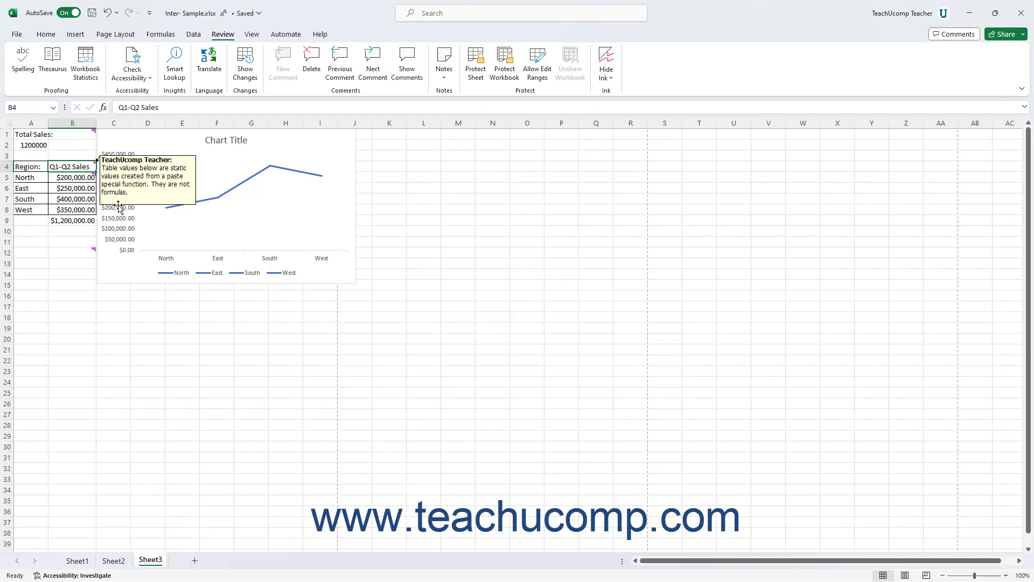
left_click(445, 70)
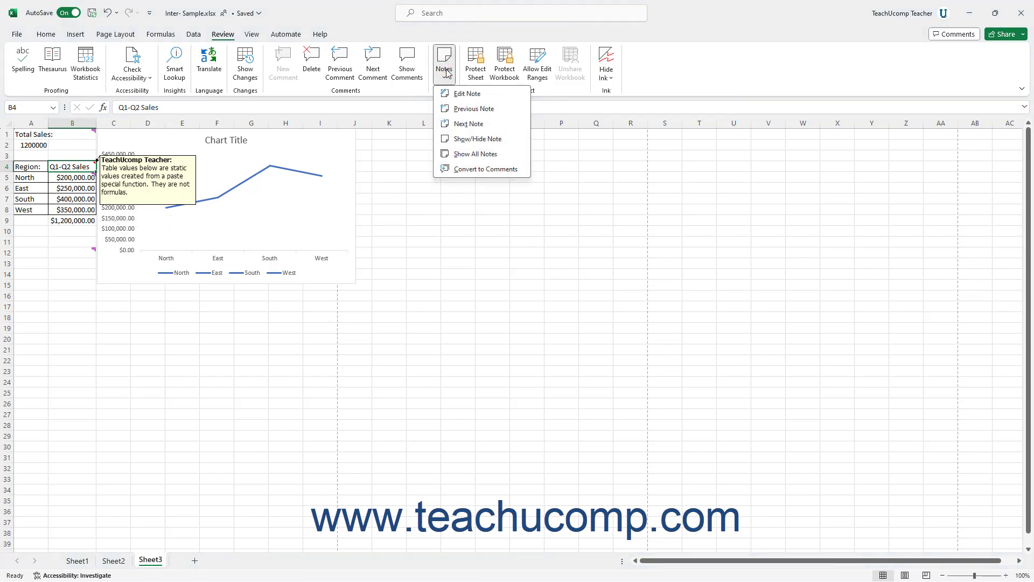
left_click(460, 140)
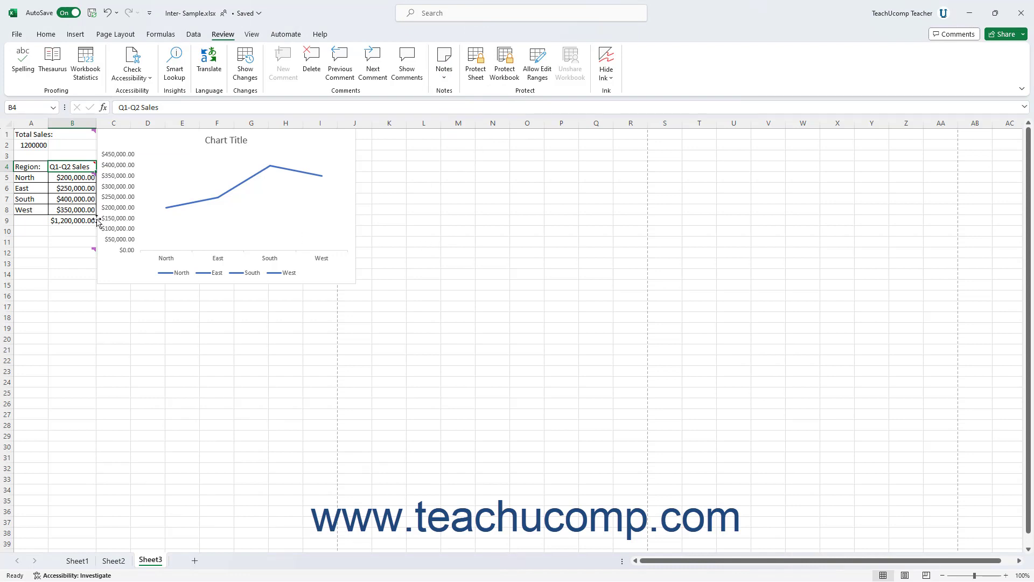
Show the list of all worksheet comments, check the thread actions for the comment on cell B1, and close the list.
mouse_move(86, 179)
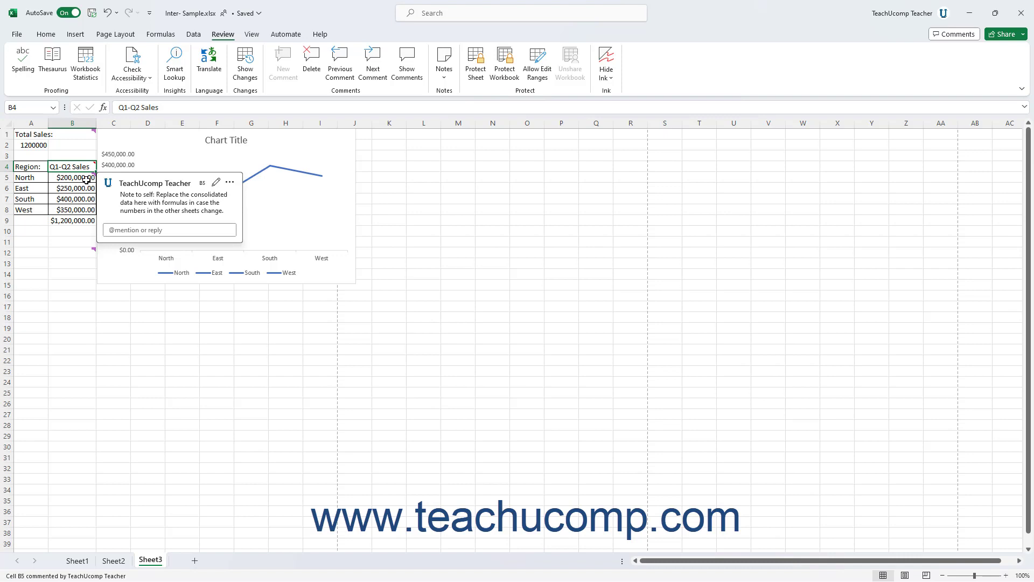
left_click(399, 77)
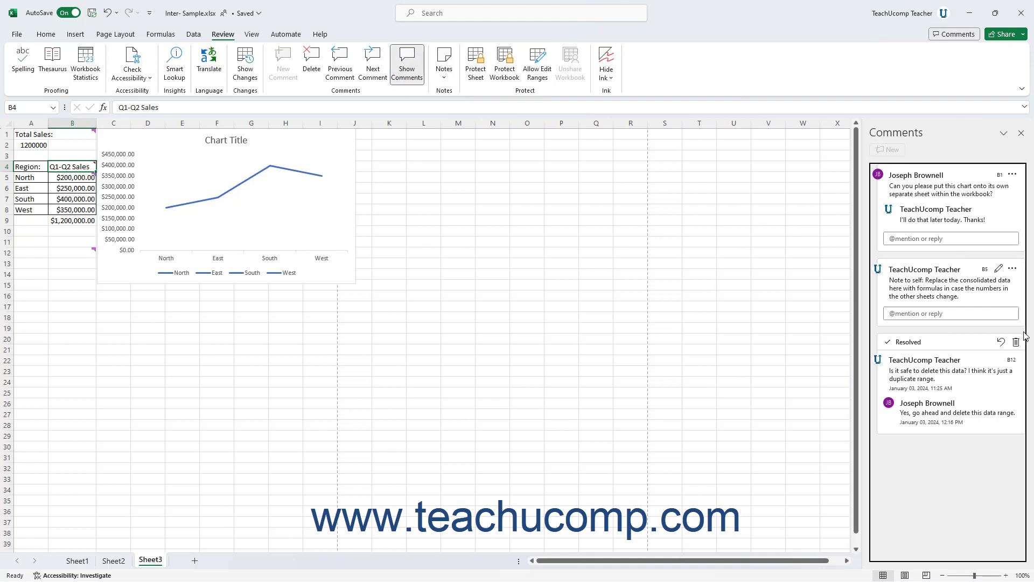
left_click(1012, 175)
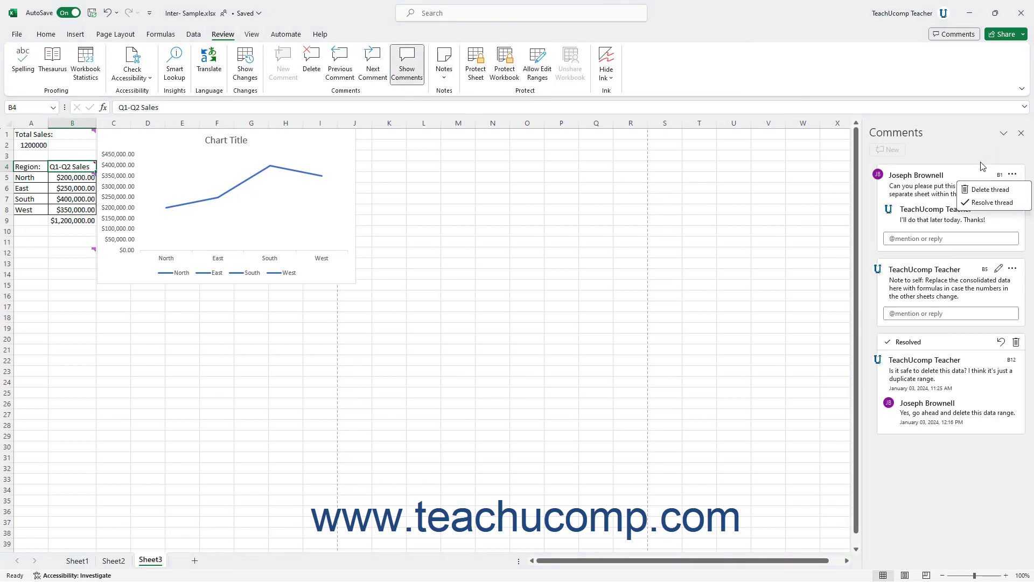
key("Escape")
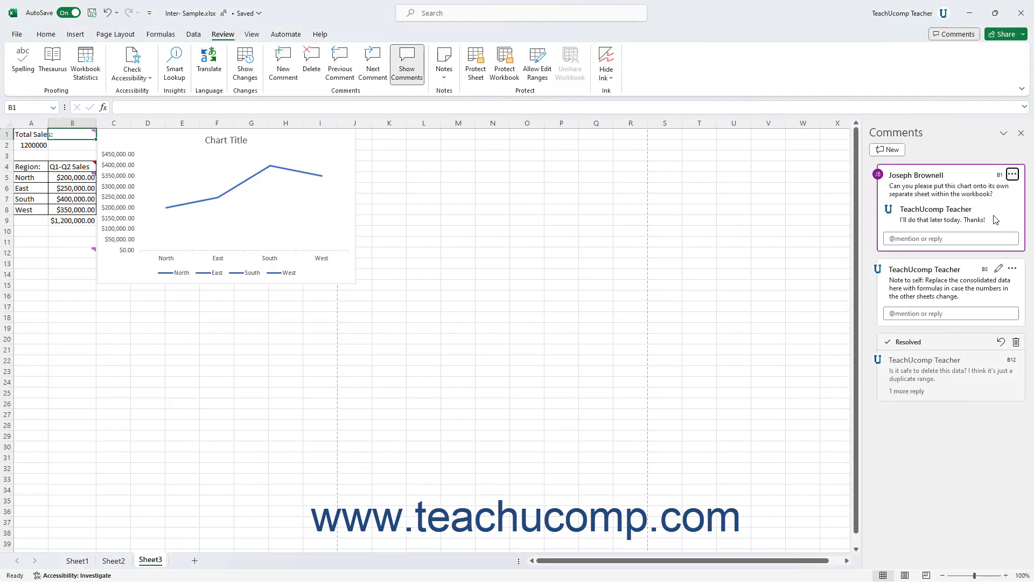
left_click(1021, 134)
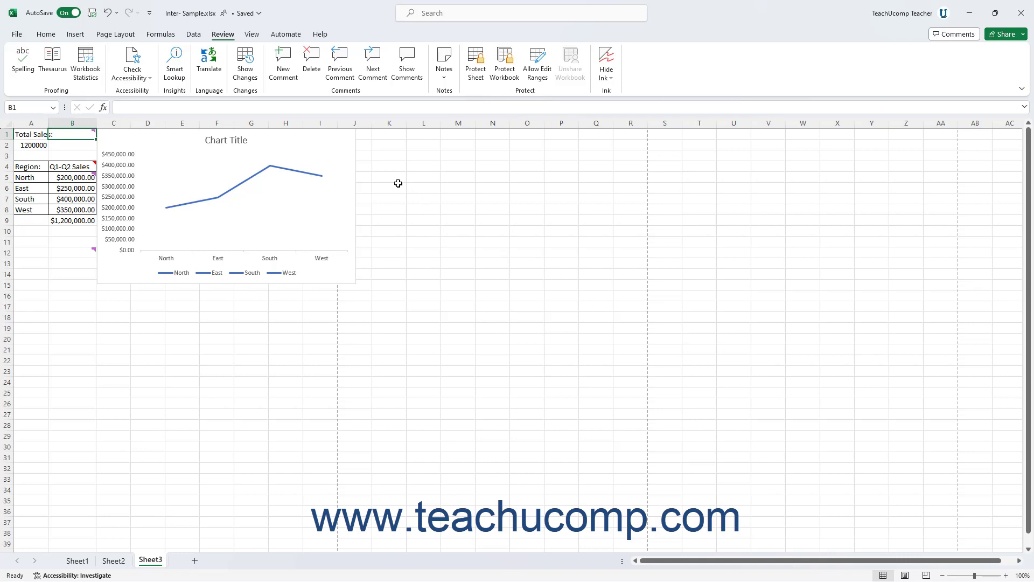
Show all notes in the worksheet and move cell B4's note off the chart to the empty cells on its right, around columns J to M.
left_click(383, 175)
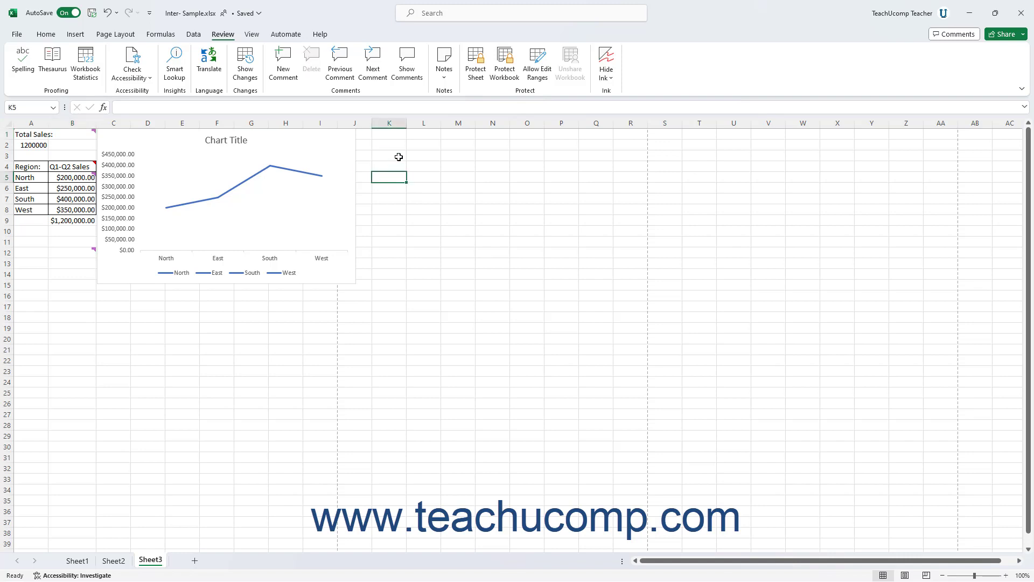
left_click(446, 80)
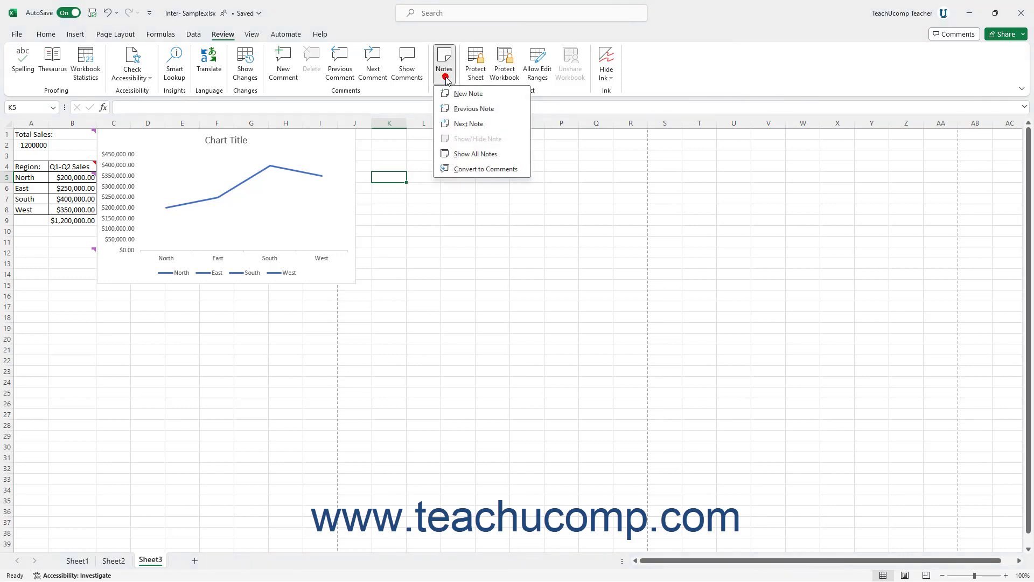
left_click(474, 156)
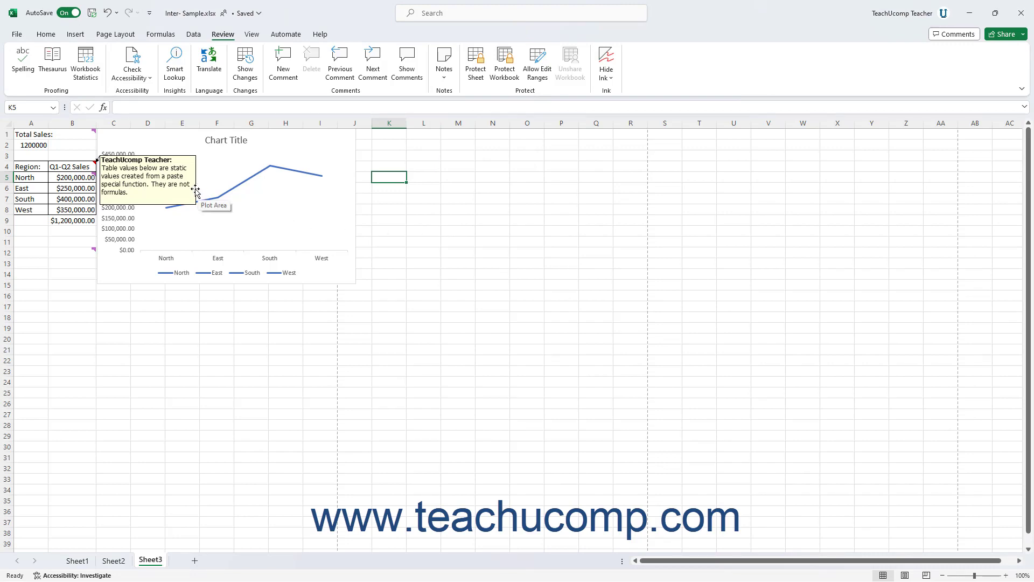
left_click_drag(196, 190, 458, 194)
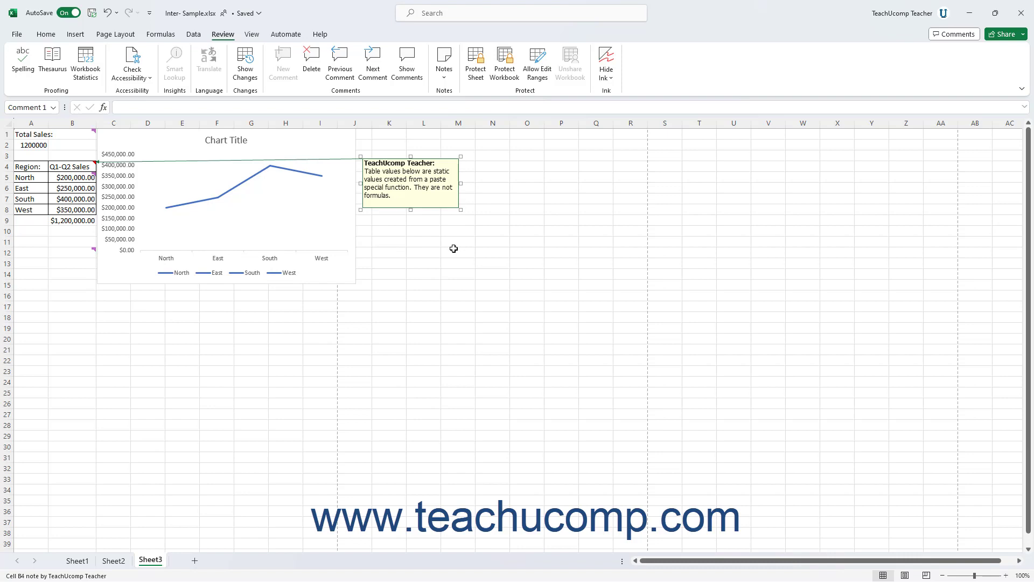
Hide all displayed notes in the worksheet.
left_click(444, 69)
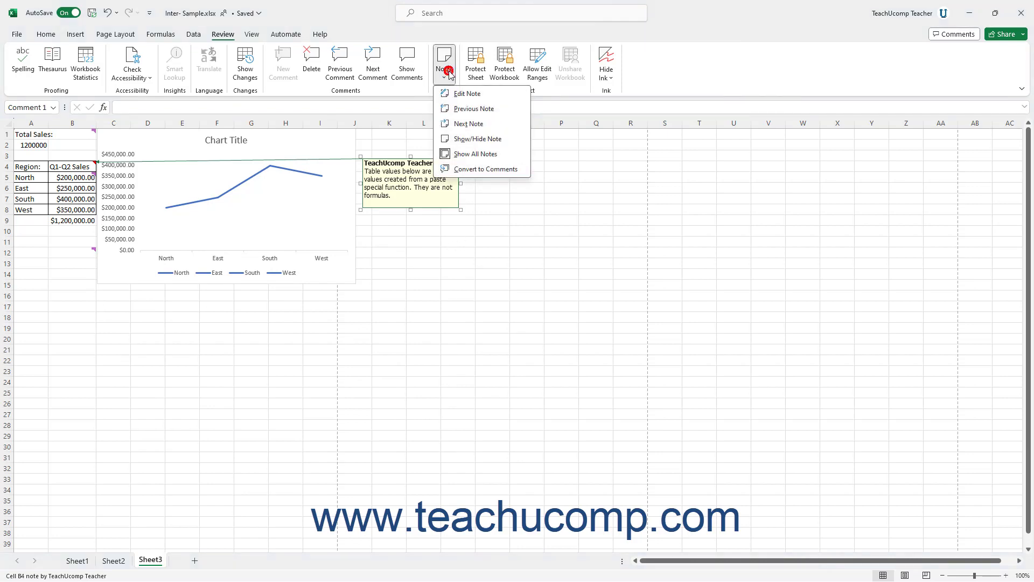
left_click(479, 155)
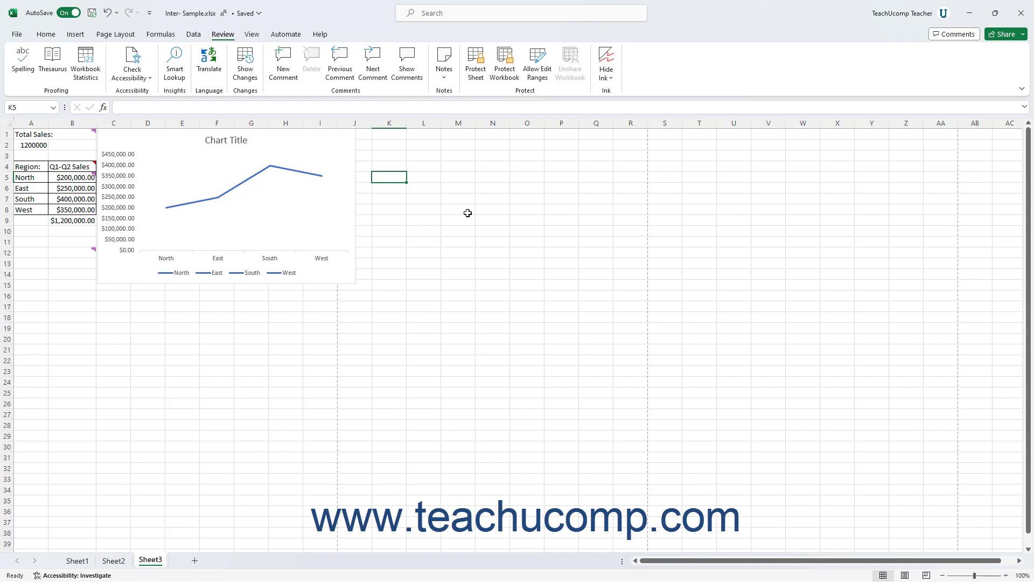
Start converting the worksheet's notes to comments and cancel the conversion at the confirmation.
left_click(444, 79)
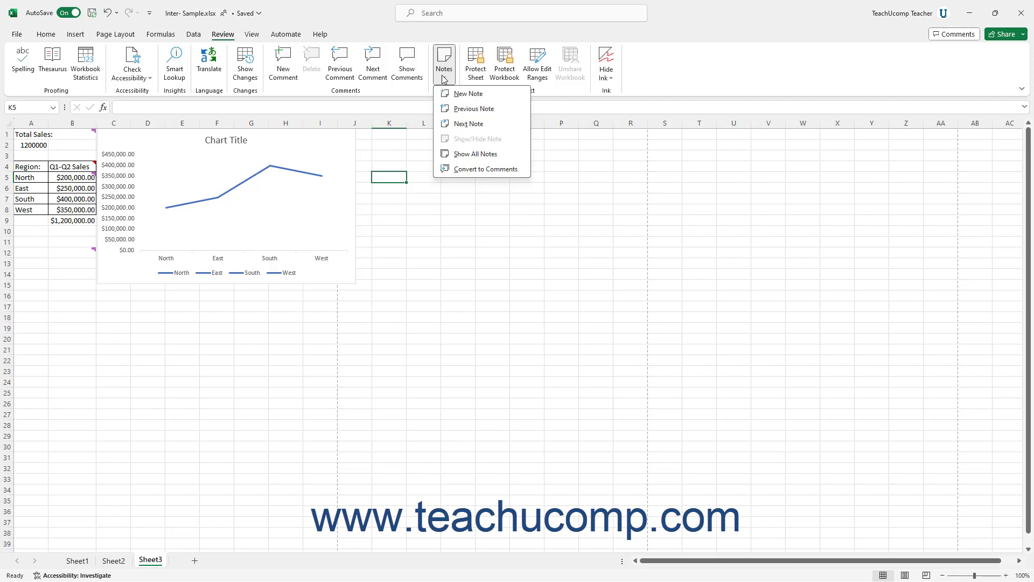
left_click(474, 171)
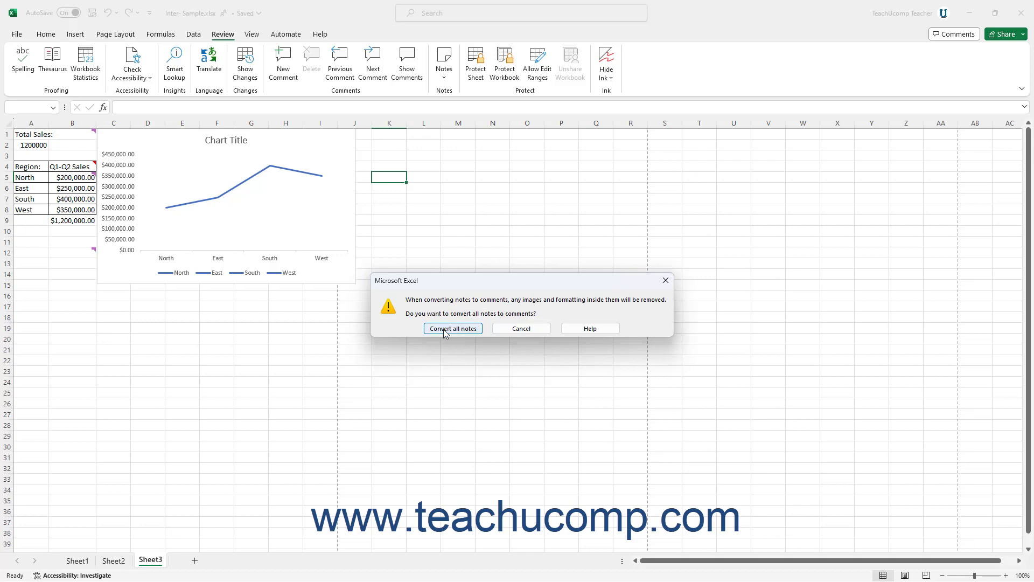
left_click(499, 331)
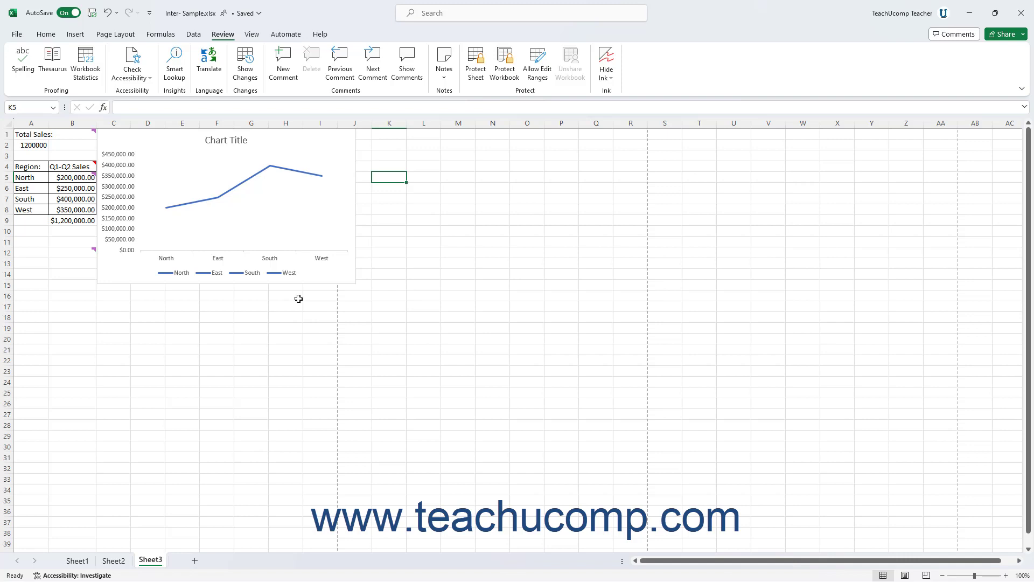
Show all notes and move cell B4's note below the sales table, over rows 14 to 19 starting in column A.
left_click(76, 166)
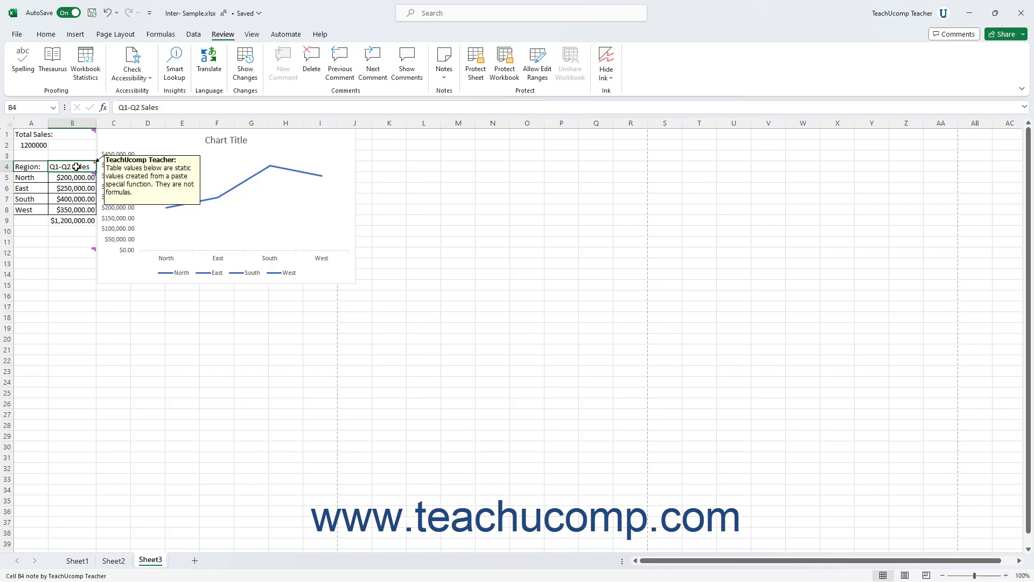
left_click(444, 69)
left_click(474, 153)
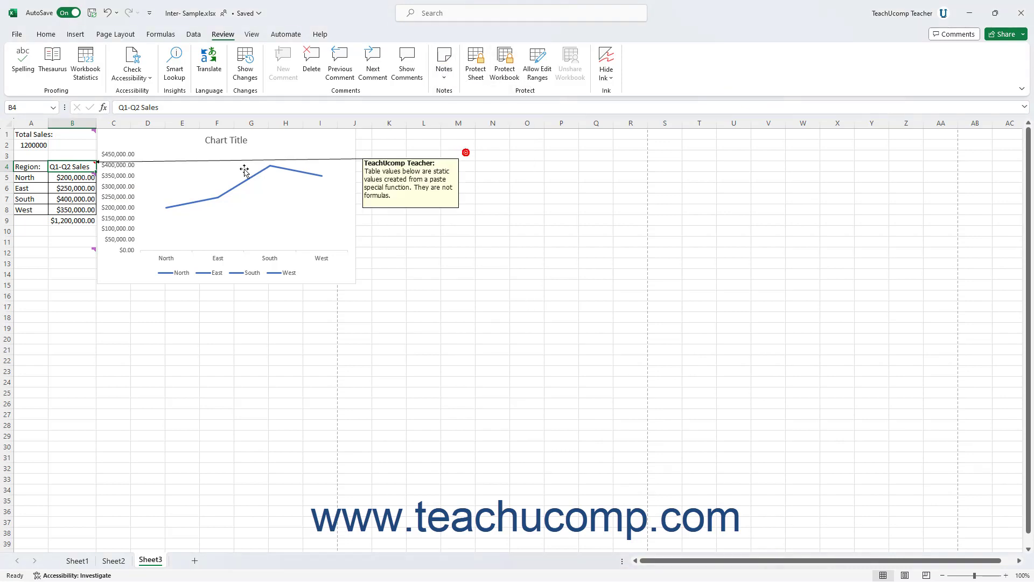
left_click(397, 156)
left_click_drag(397, 156, 50, 276)
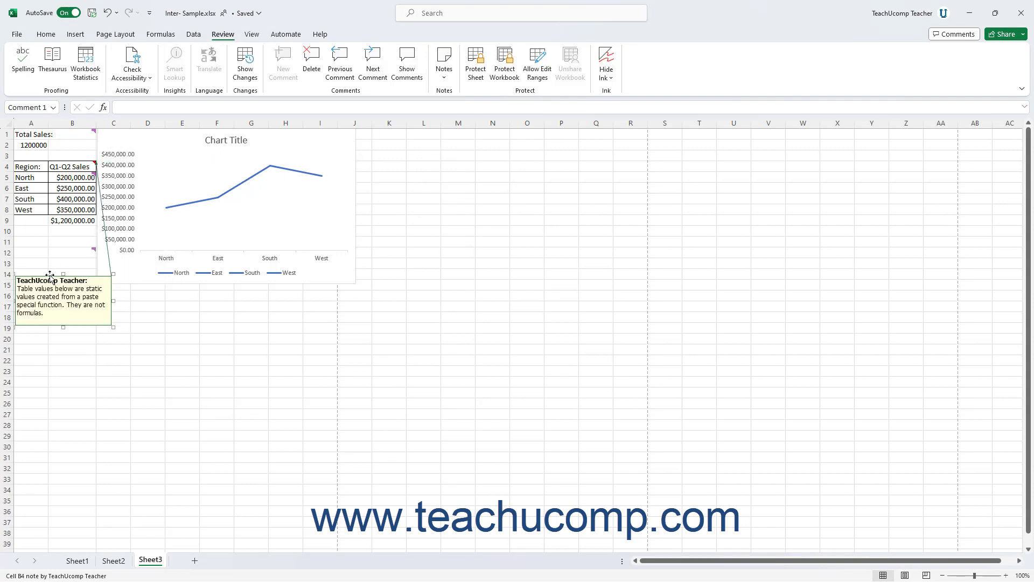
Set the sheet's page setup to print comments and notes "At end of sheet" and apply it.
left_click(126, 36)
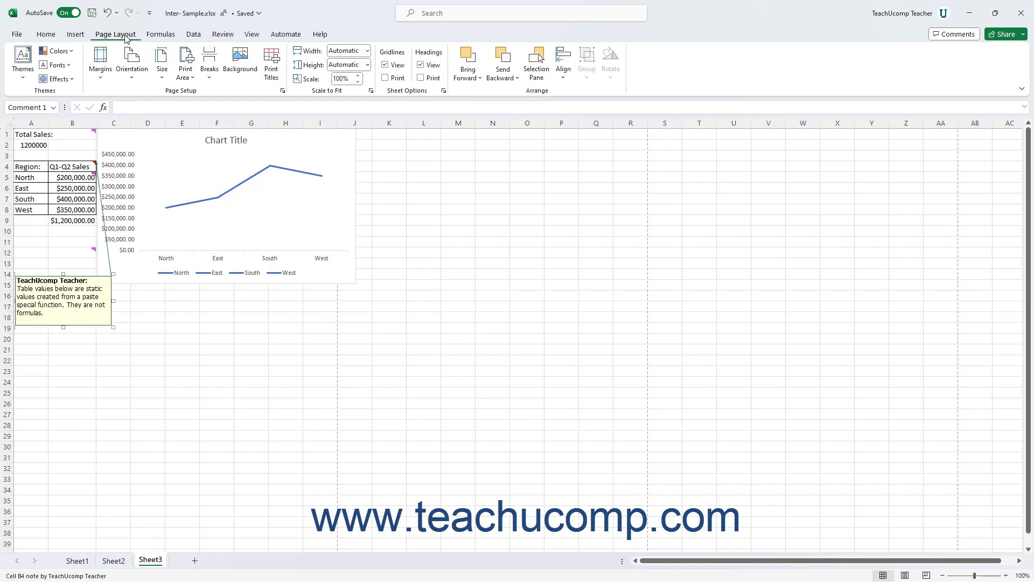
left_click(282, 92)
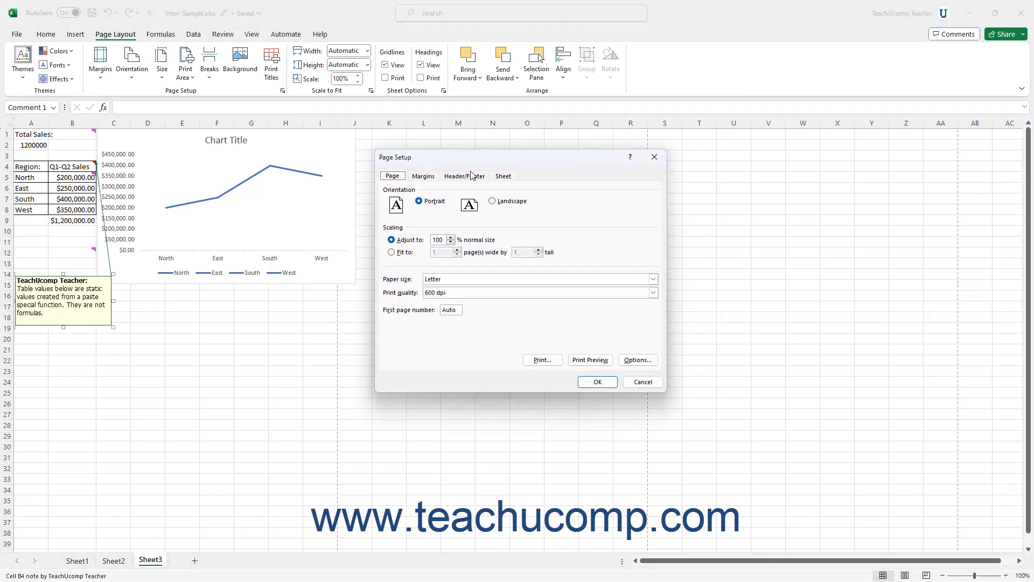
left_click(502, 177)
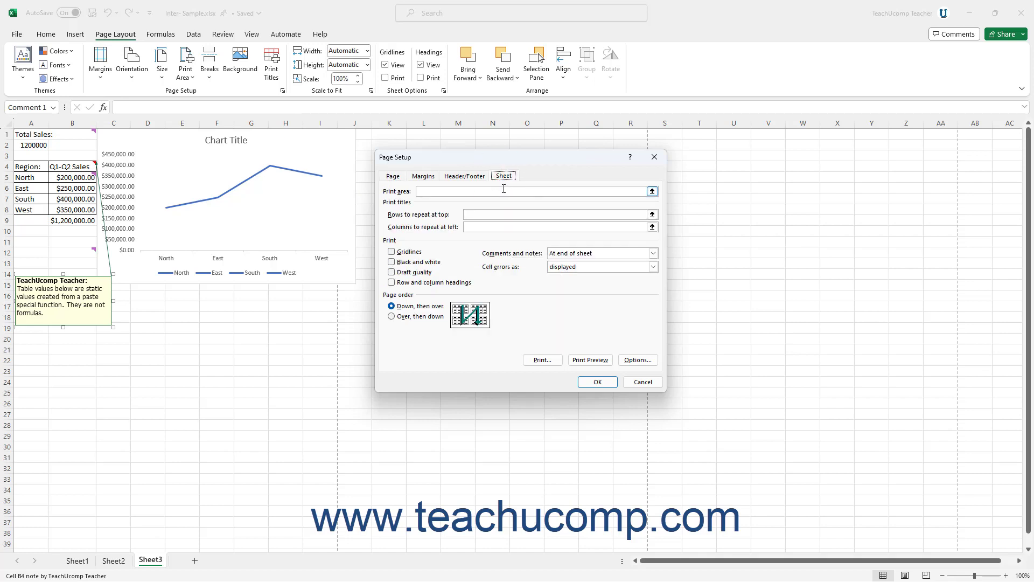
left_click(653, 254)
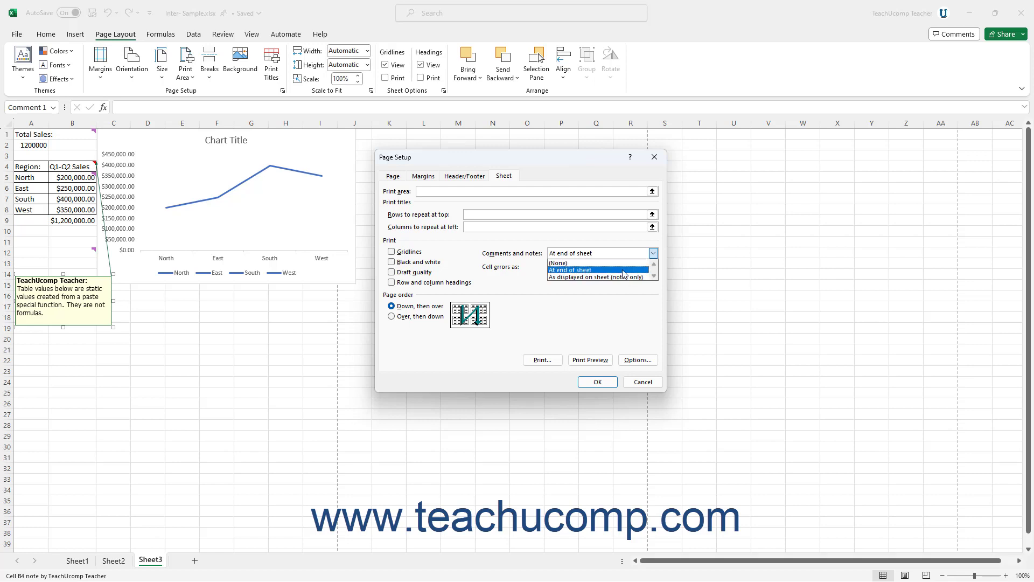
left_click(622, 270)
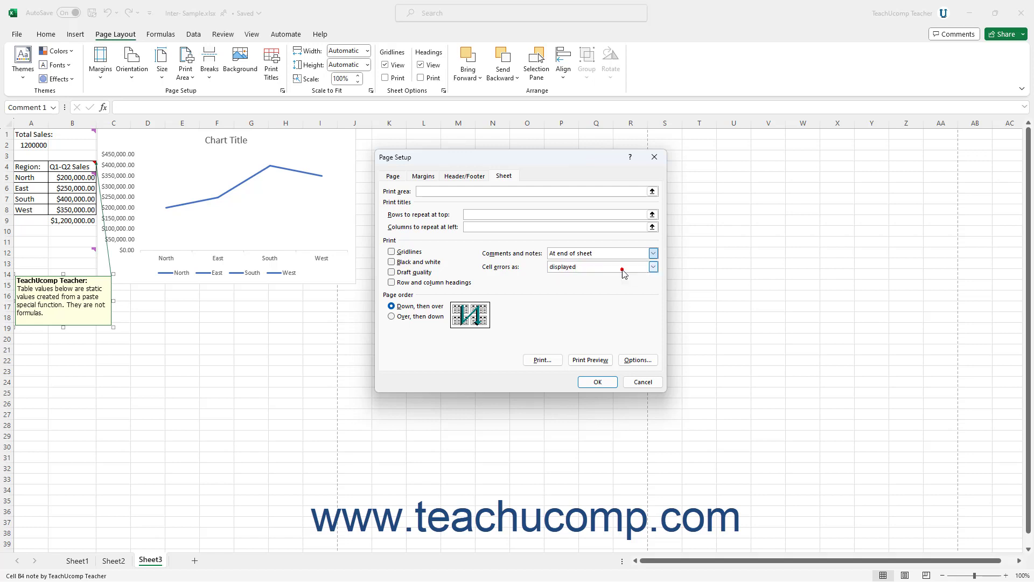
left_click(598, 383)
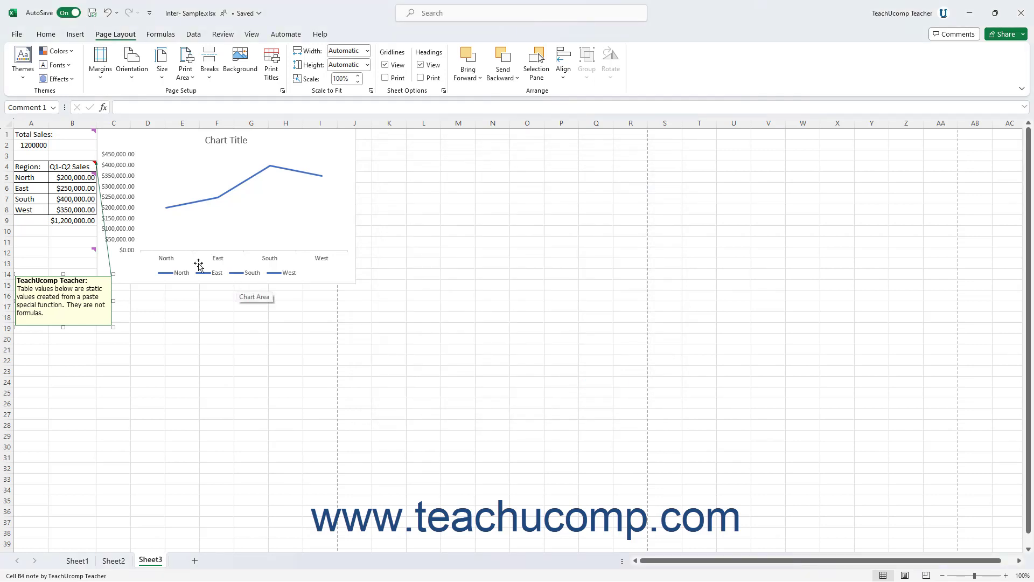
Preview the printout through page 3 to examine the comments and notes page, and return to the worksheet.
left_click(16, 35)
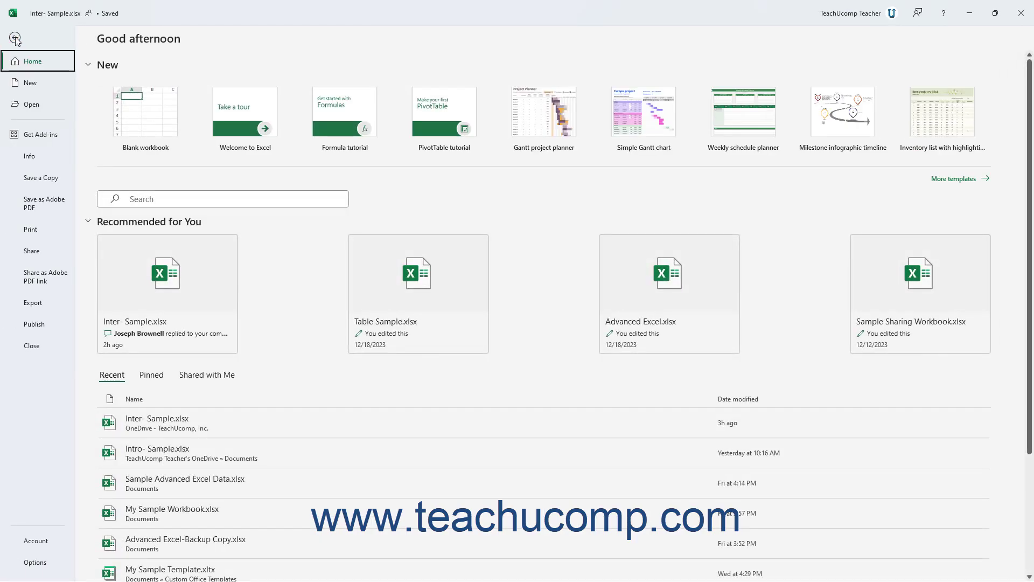
left_click(32, 230)
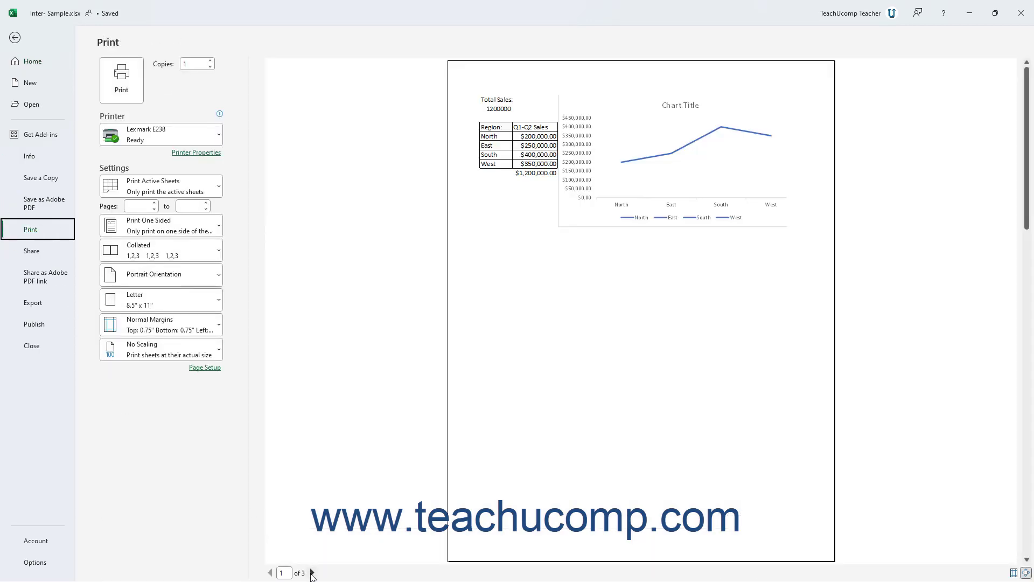
left_click(312, 573)
left_click(312, 573)
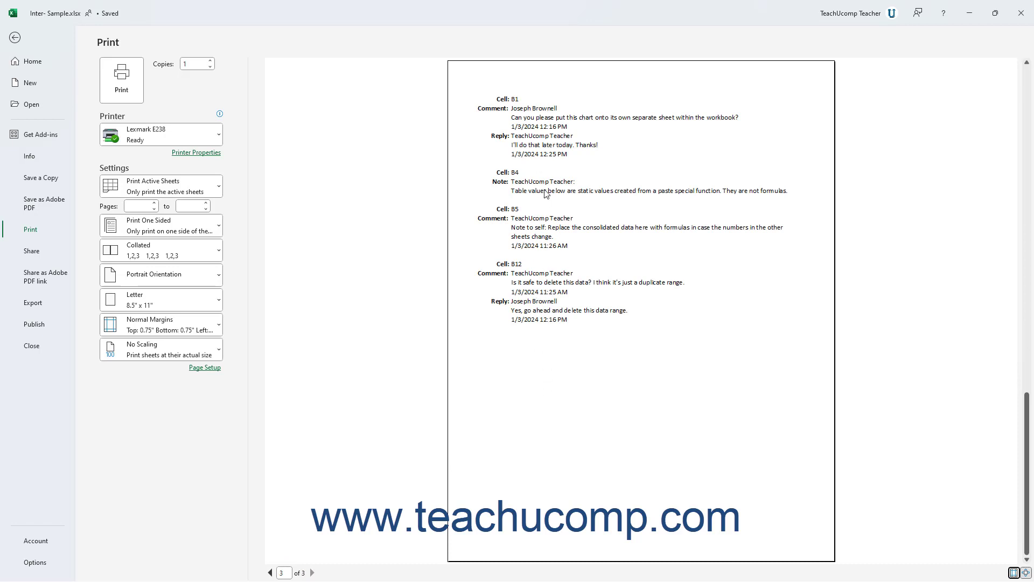
left_click(15, 38)
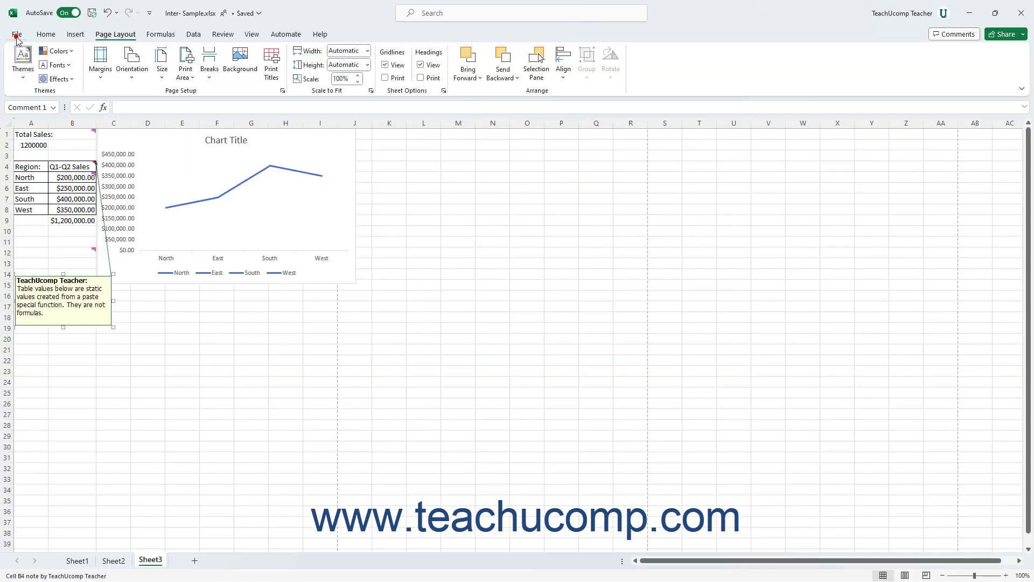